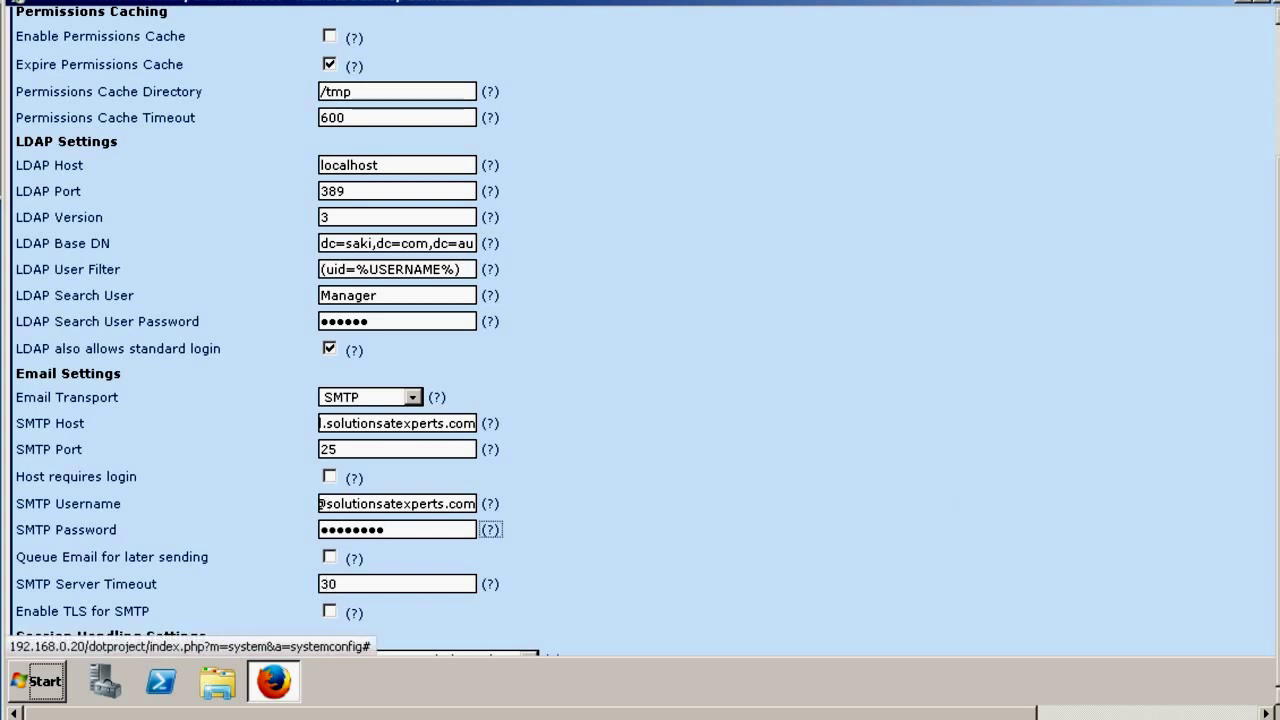
{"action": "key", "text": "Tab"}
{"action": "key", "text": "Tab"}
{"action": "key", "text": "Tab"}
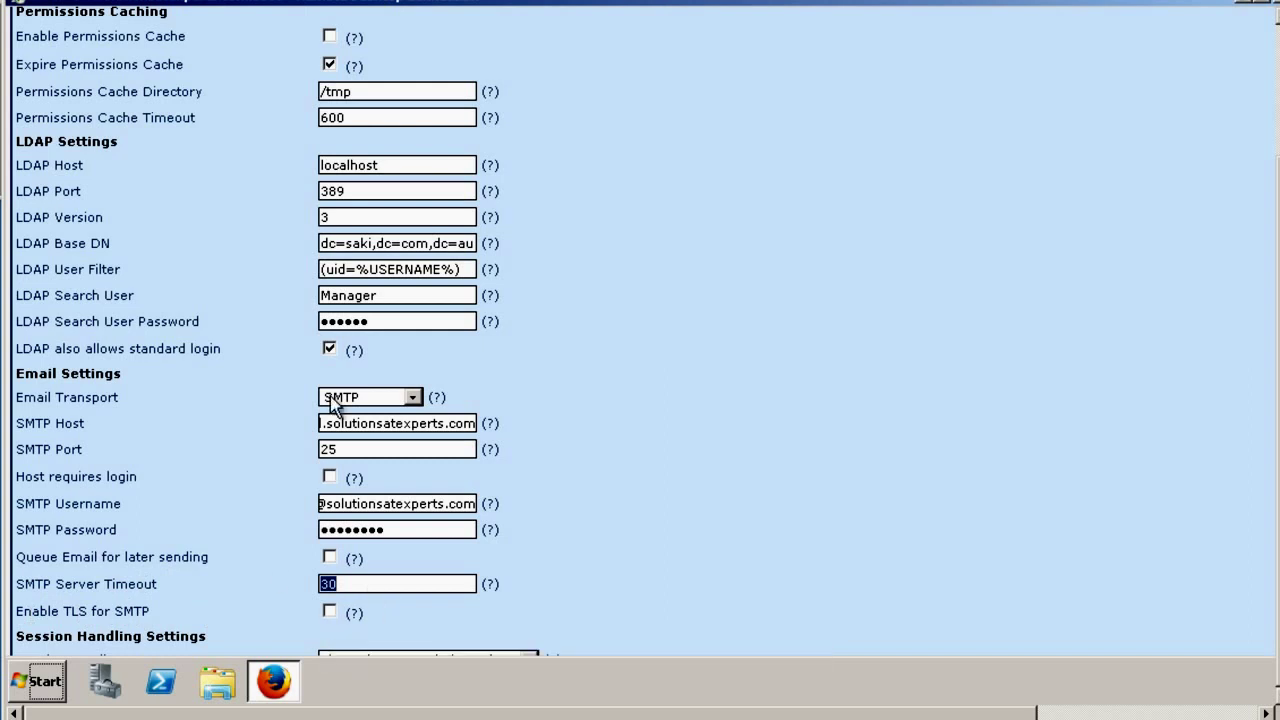
{"action": "double_click", "coordinate": [322, 449]}
{"action": "key", "text": "Right"}
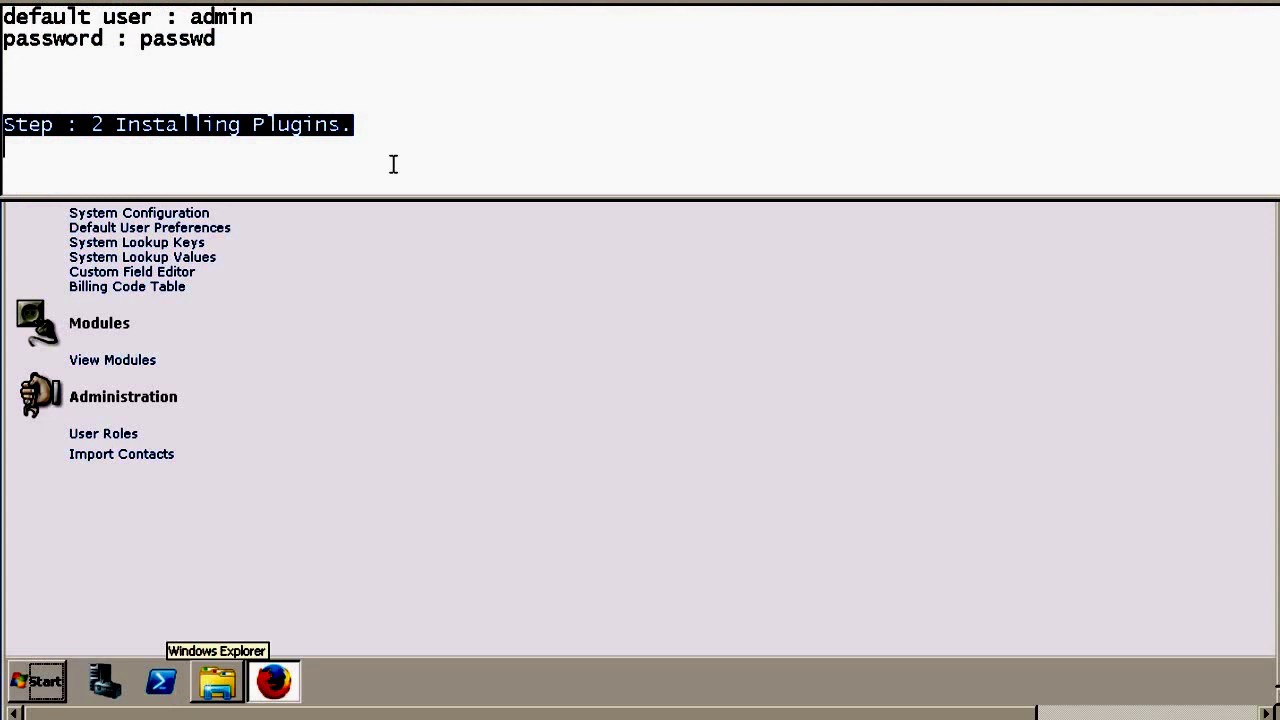
- Append '/ Modules' to the step heading, then open the Modules list and mark Companies and Projects
{"action": "left_click", "coordinate": [393, 164]}
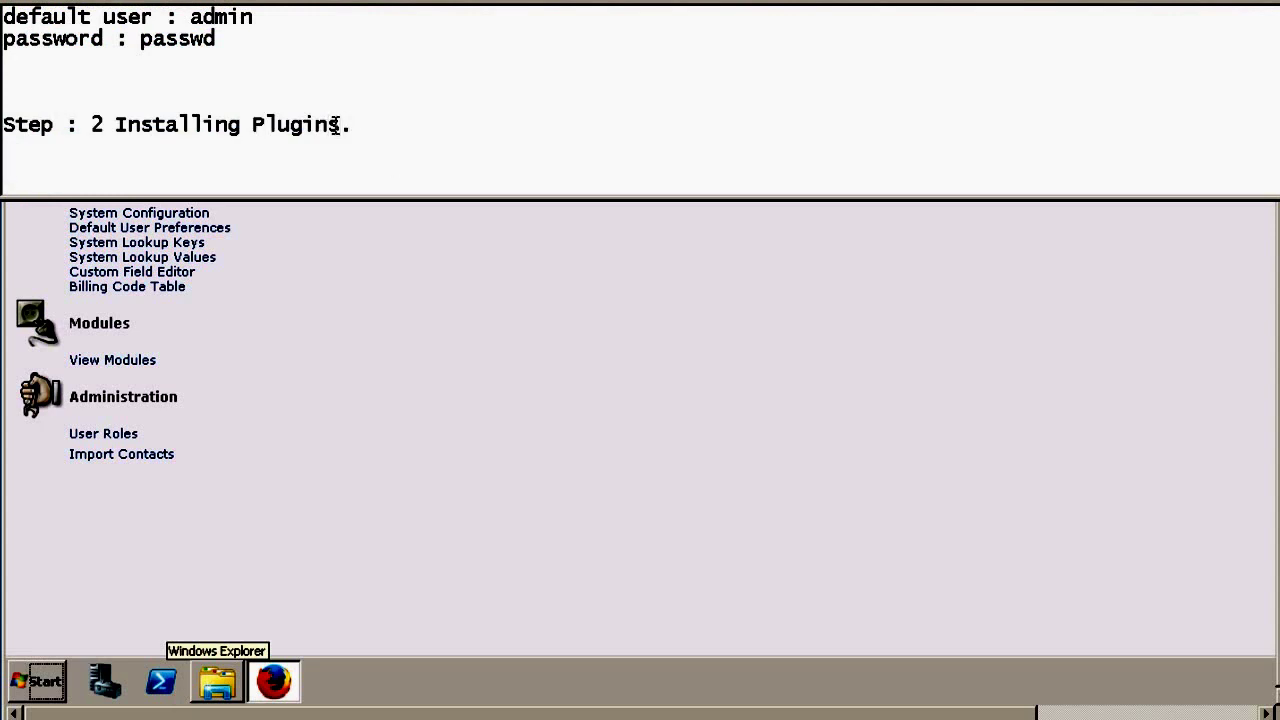
{"action": "type", "text": "/ Modules"}
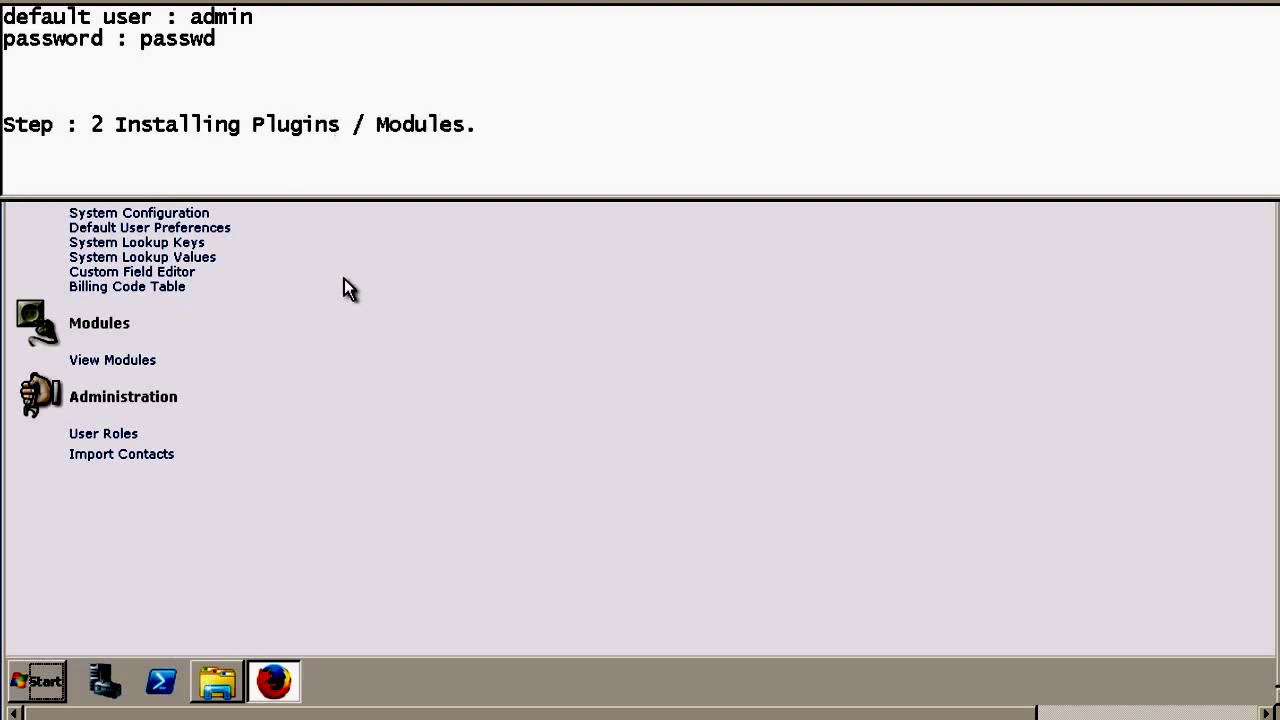
{"action": "left_click", "coordinate": [368, 298]}
{"action": "left_click", "coordinate": [108, 360]}
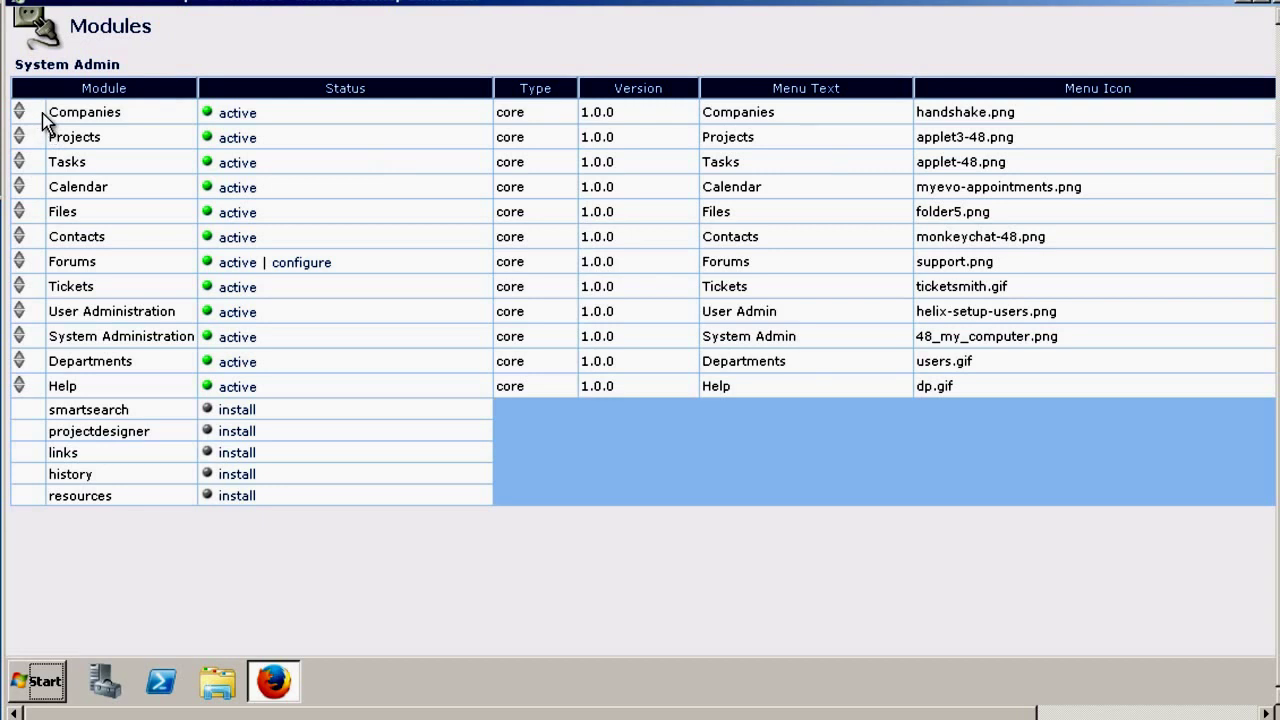
{"action": "left_click_drag", "start_coordinate": [48, 113], "coordinate": [104, 118]}
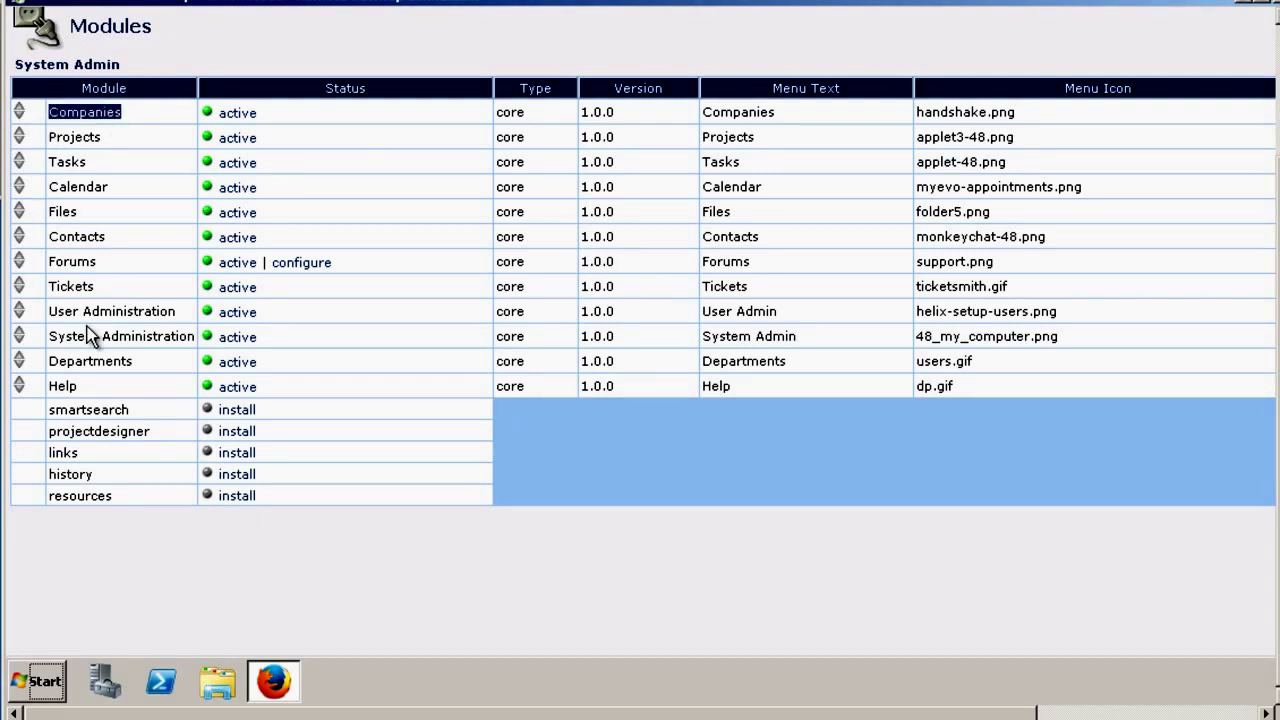
{"action": "double_click", "coordinate": [74, 137]}
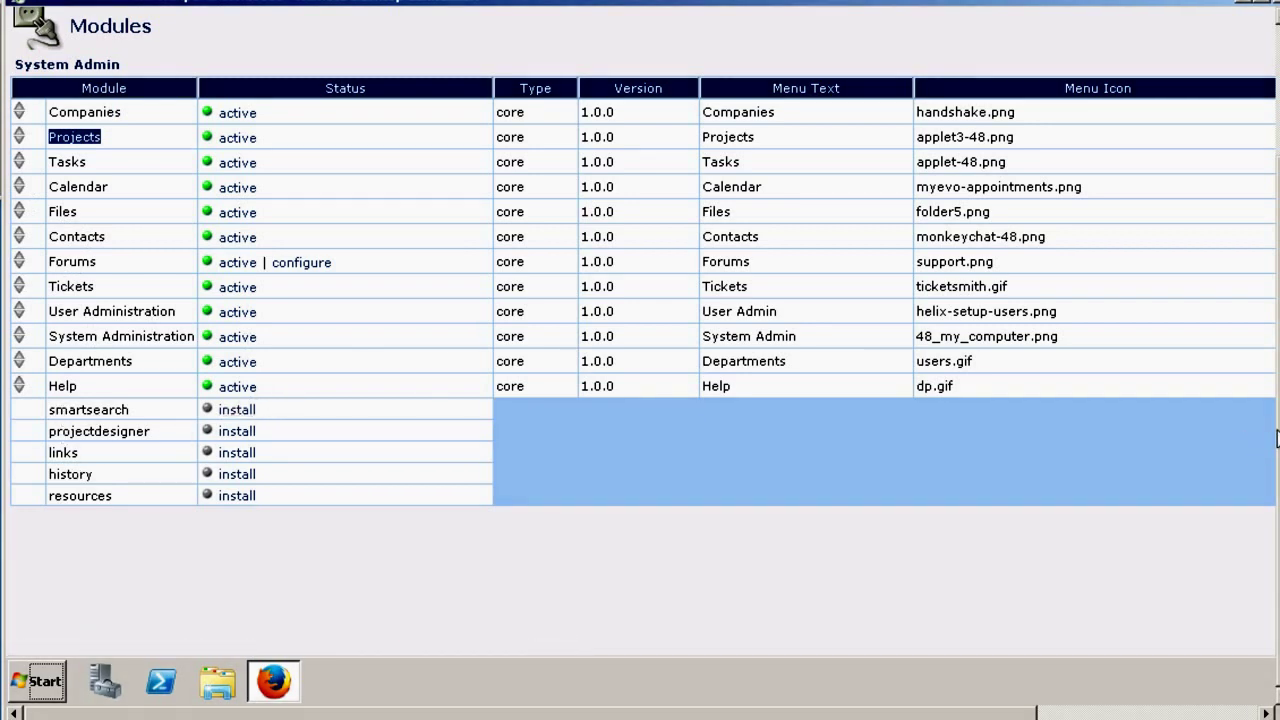
{"action": "left_click_drag", "start_coordinate": [1277, 437], "coordinate": [1277, 255]}
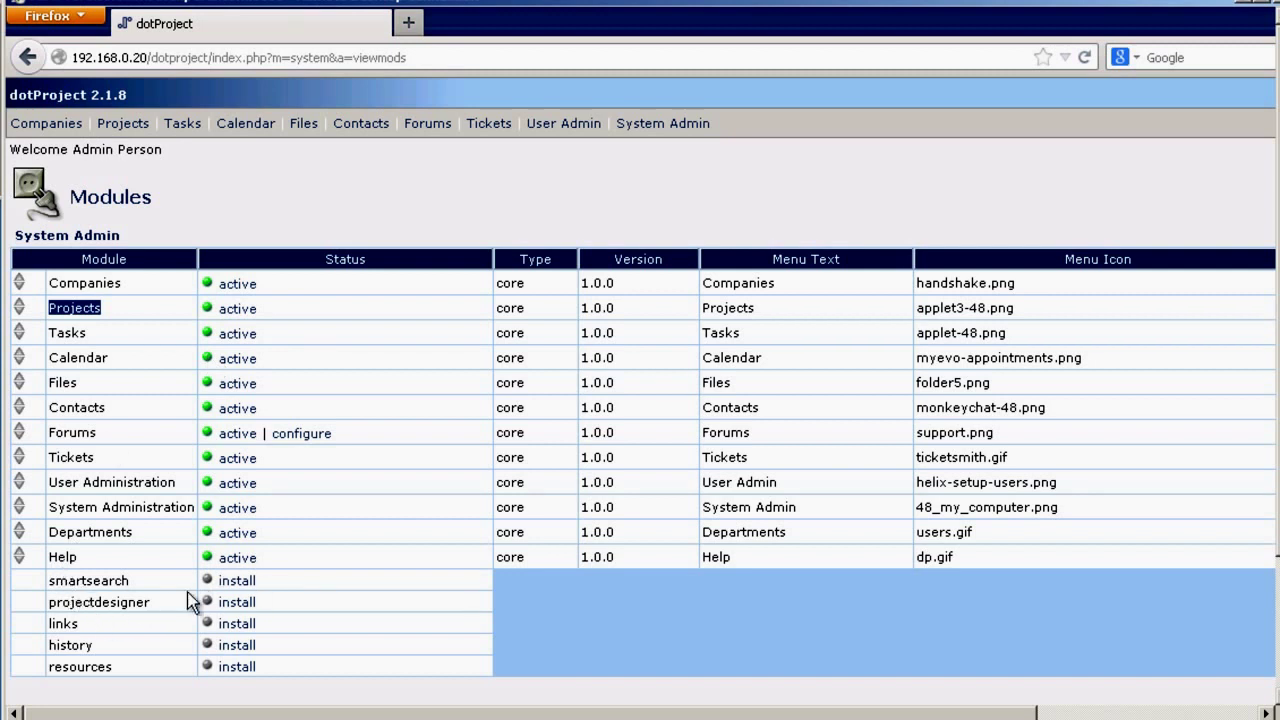
- Install and activate ProjectDesigner 1.0 and SmartSearch 2.0, leaving links, history and resources uninstalled
{"action": "left_click", "coordinate": [233, 603]}
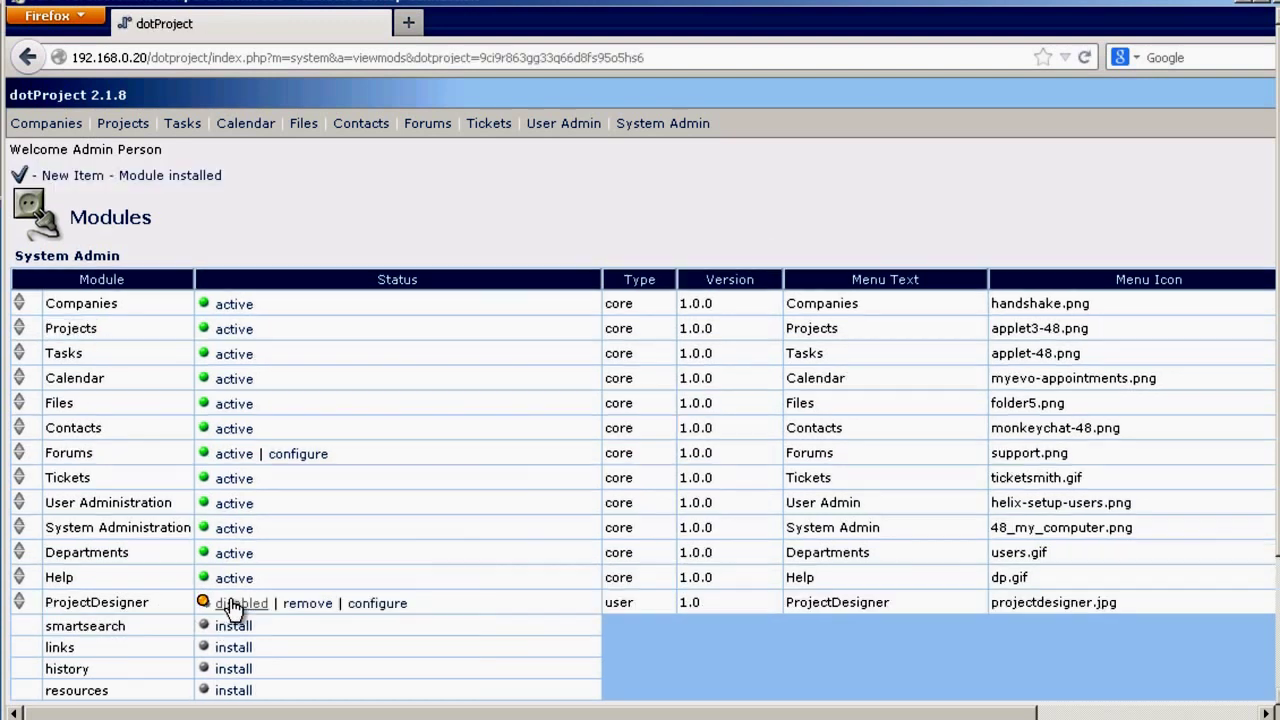
{"action": "left_click", "coordinate": [238, 604]}
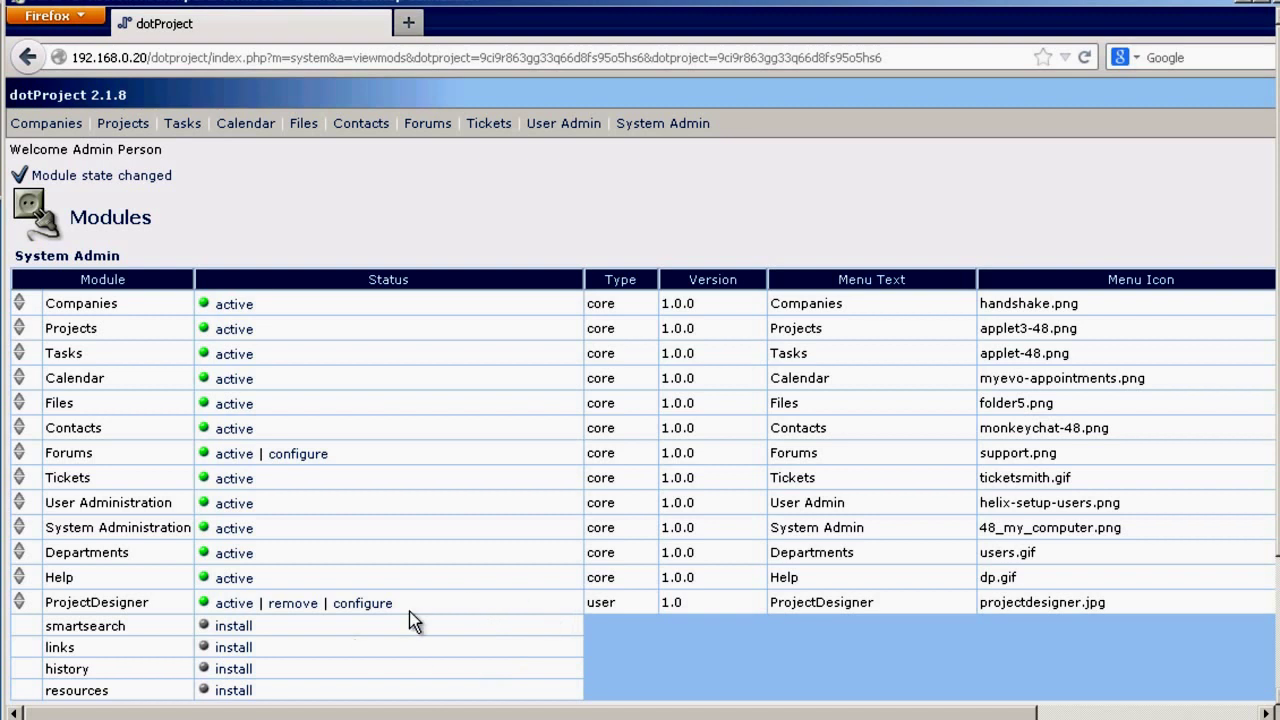
{"action": "left_click", "coordinate": [230, 628]}
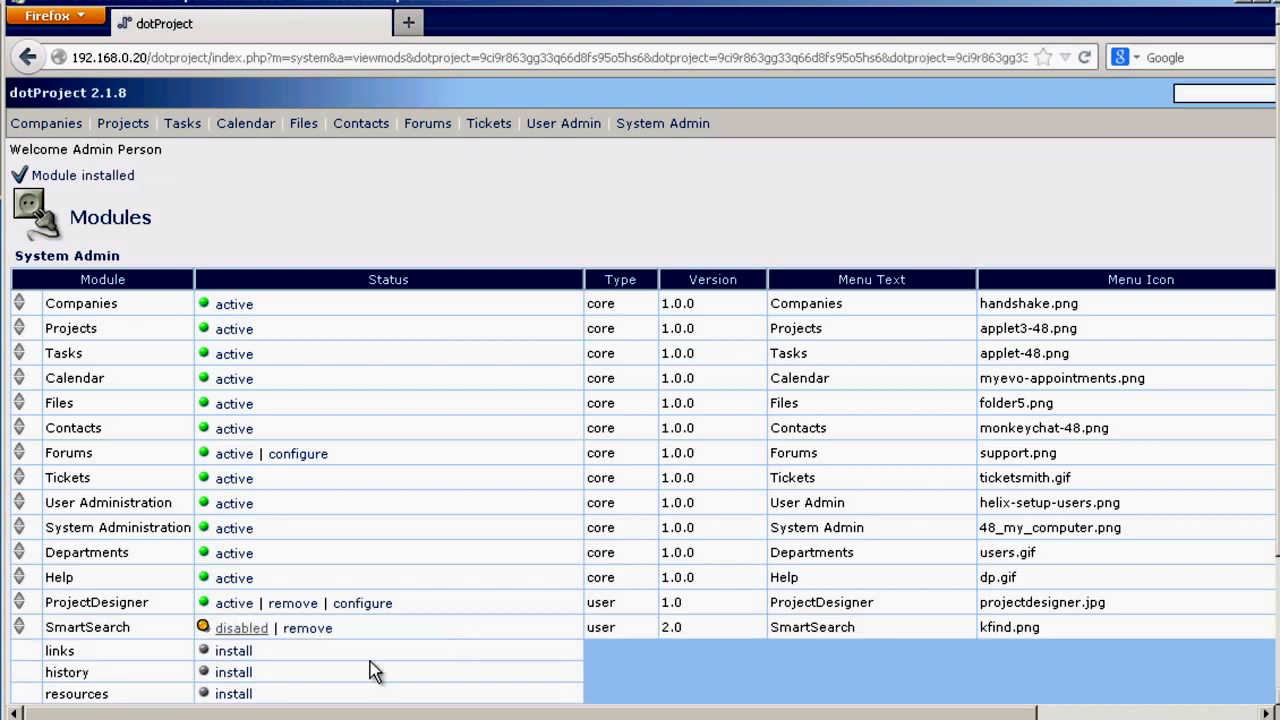
{"action": "left_click", "coordinate": [243, 632]}
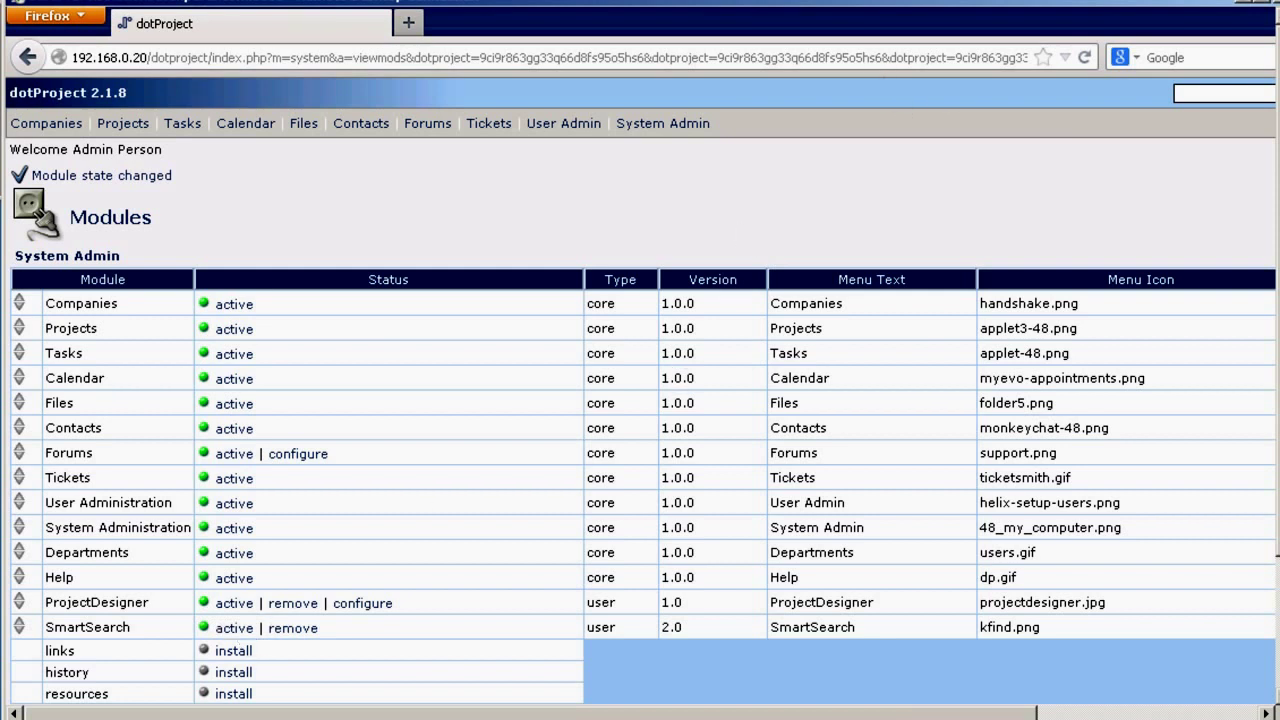
{"action": "scroll", "coordinate": [640, 360], "scroll_direction": "down", "scroll_amount": 3}
{"action": "scroll", "coordinate": [429, 572], "scroll_direction": "up", "scroll_amount": 3}
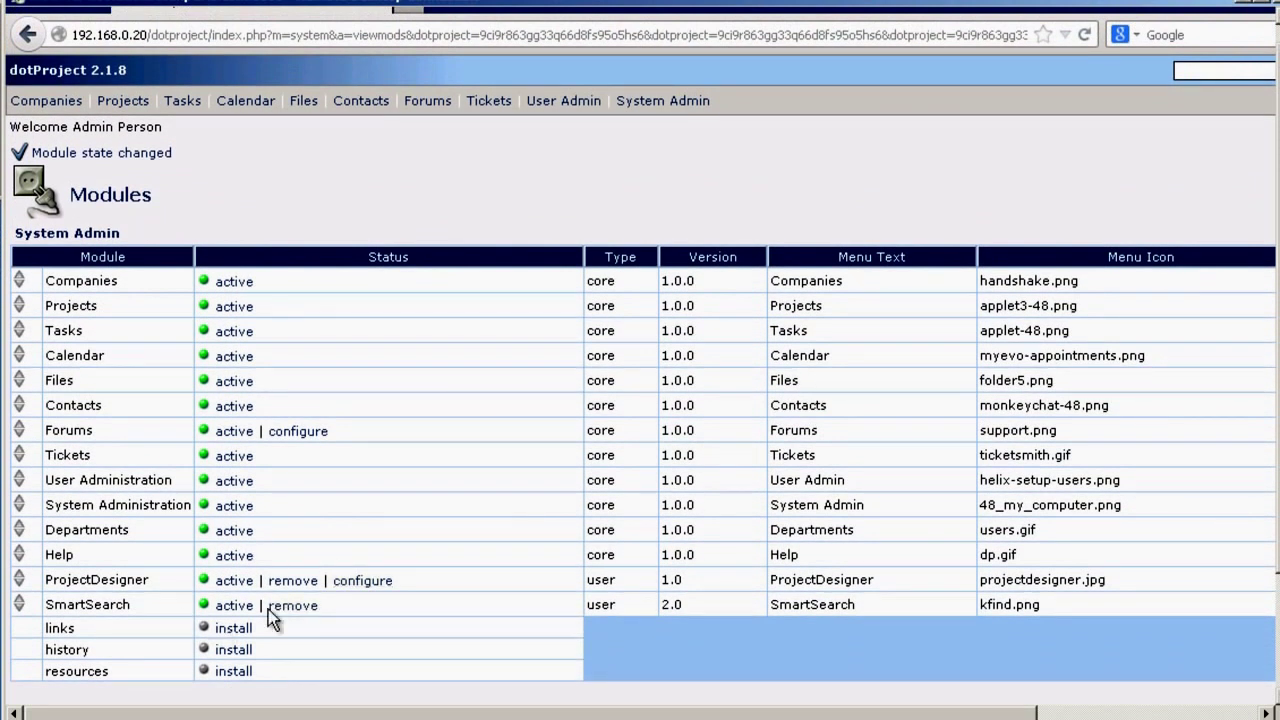
- Set ProjectDesigner's Show Full Task Description Column to Yes, save, and go to Companies
{"action": "left_click", "coordinate": [364, 586]}
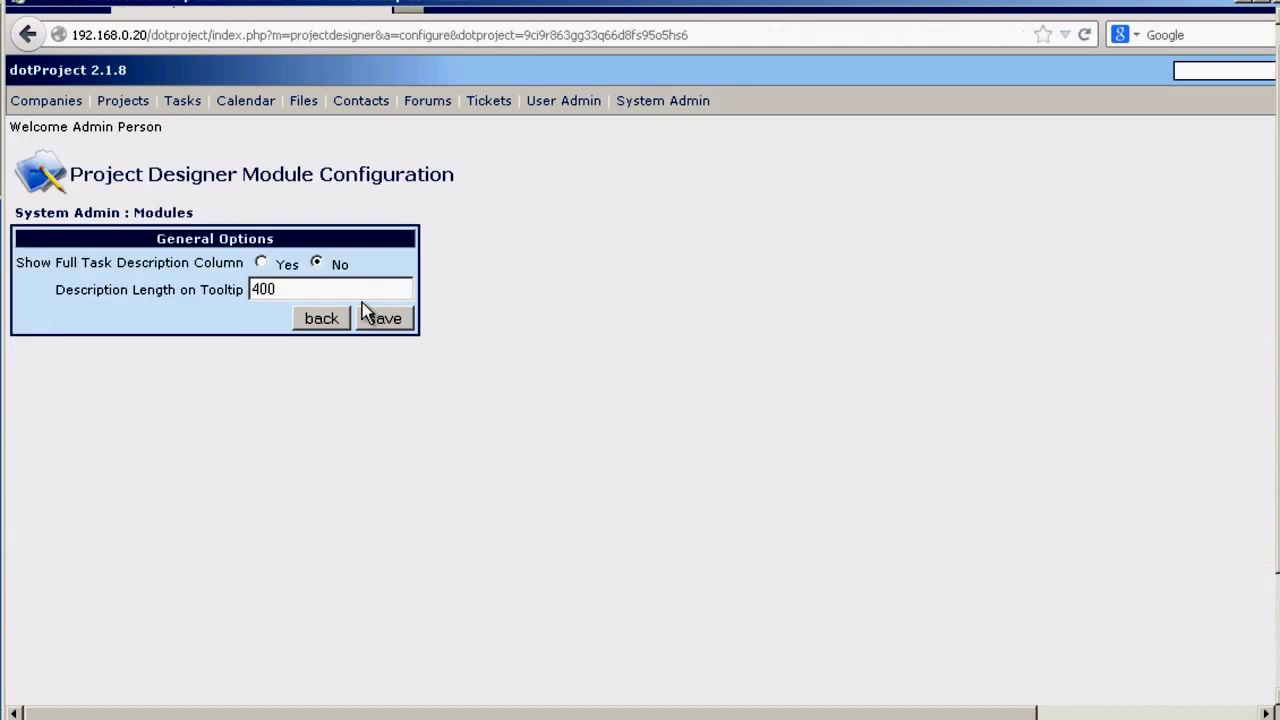
{"action": "left_click", "coordinate": [260, 264]}
{"action": "left_click", "coordinate": [380, 320]}
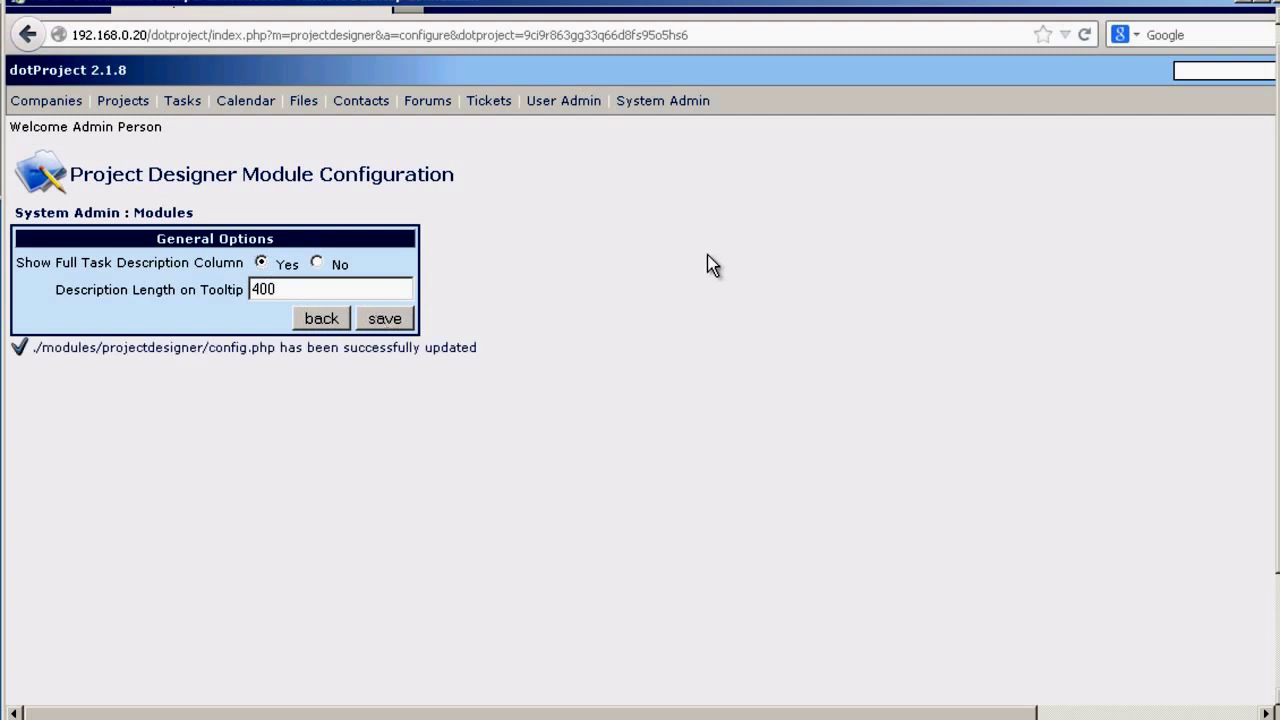
{"action": "left_click", "coordinate": [57, 105]}
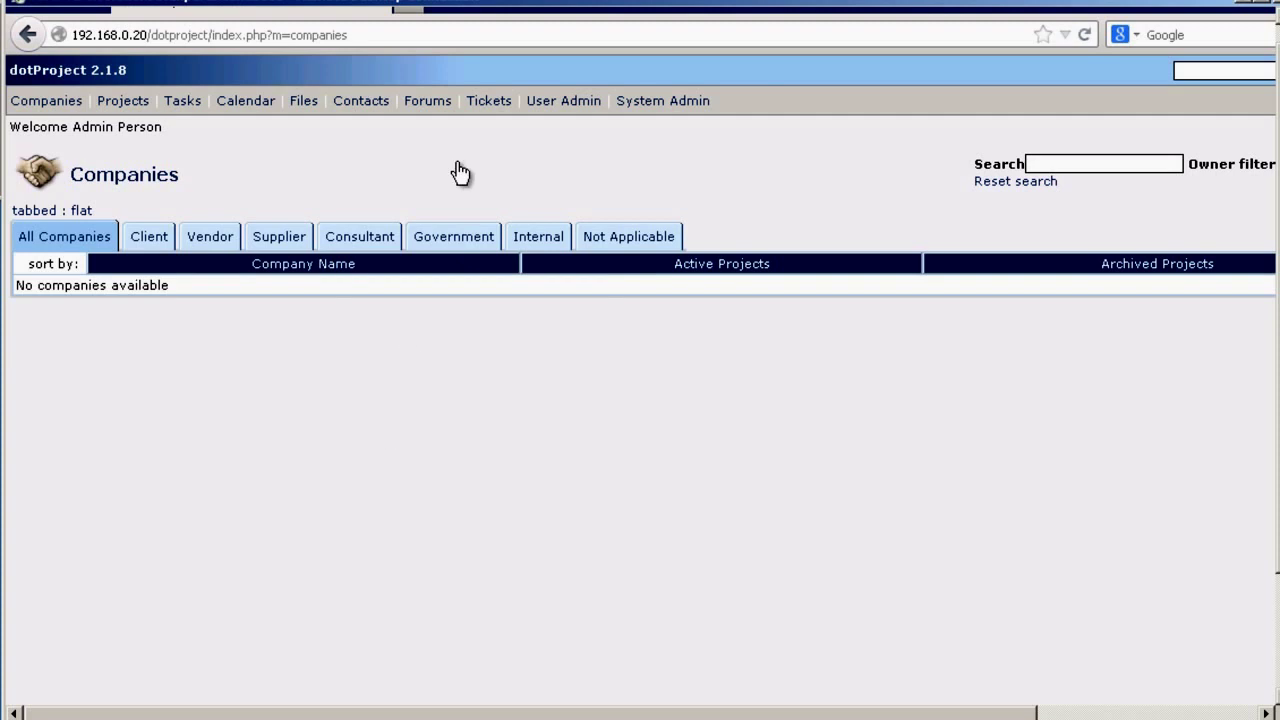
- In Default User Preferences, review and keep English (Aus) locale, tabbed box view and 05/01/2014 date format
{"action": "left_click", "coordinate": [659, 110]}
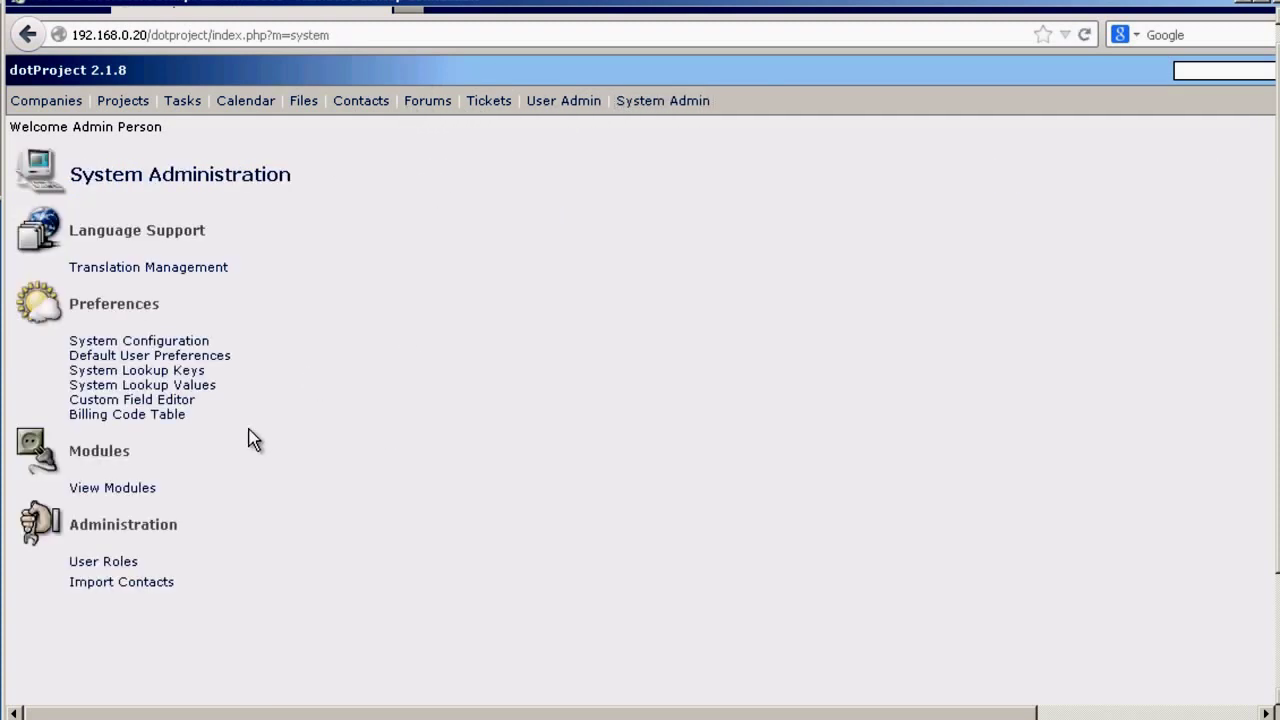
{"action": "left_click", "coordinate": [120, 356]}
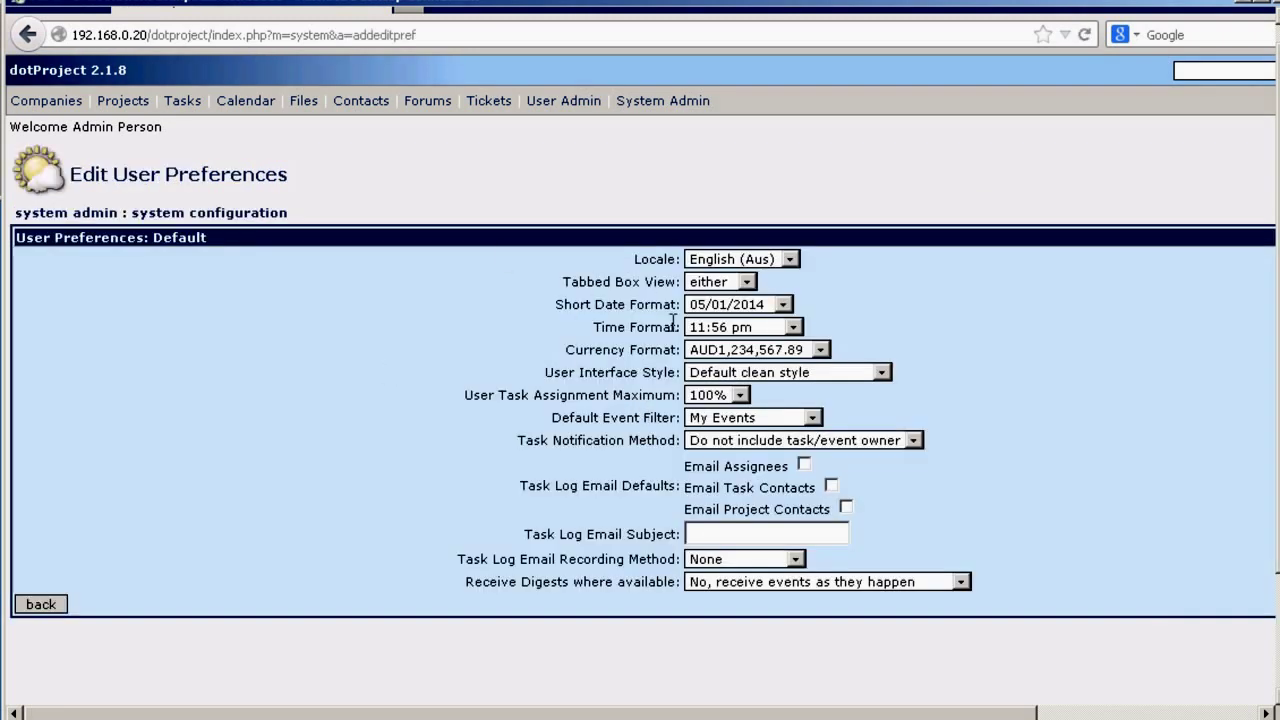
{"action": "left_click", "coordinate": [725, 261]}
{"action": "left_click", "coordinate": [895, 279]}
{"action": "left_click", "coordinate": [745, 283]}
{"action": "left_click", "coordinate": [740, 287]}
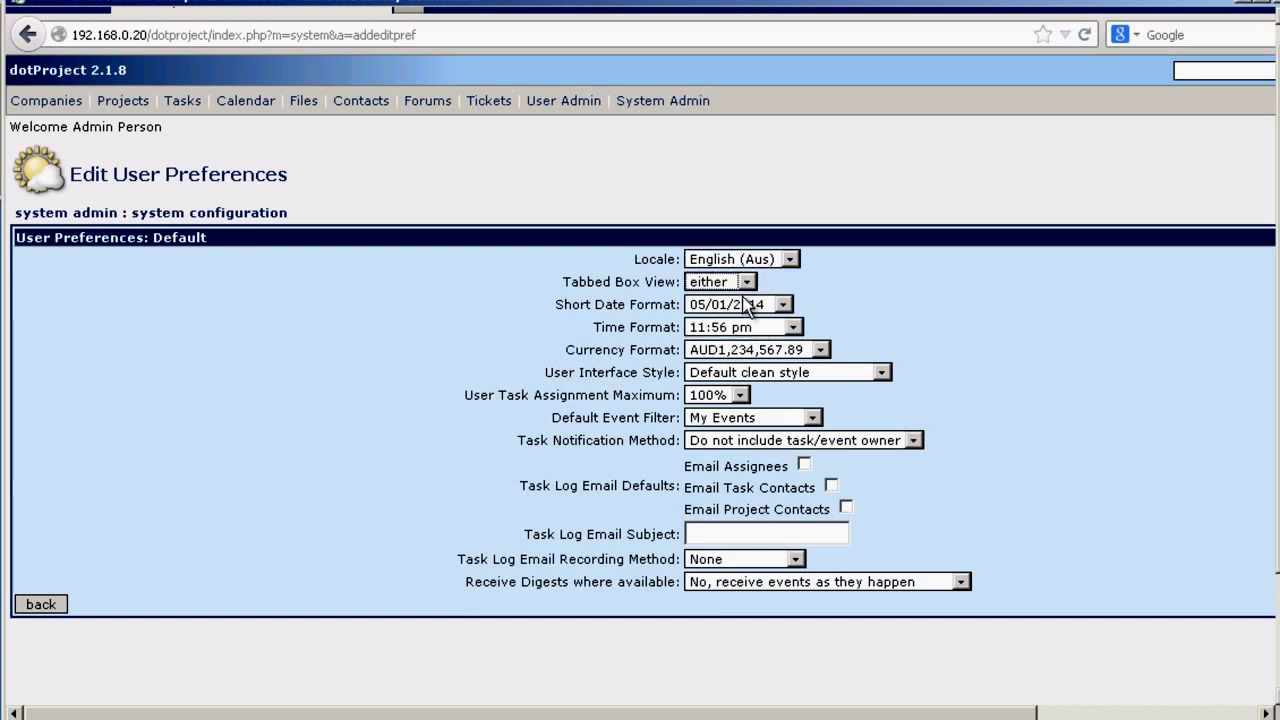
{"action": "left_click", "coordinate": [745, 305]}
{"action": "left_click", "coordinate": [745, 308]}
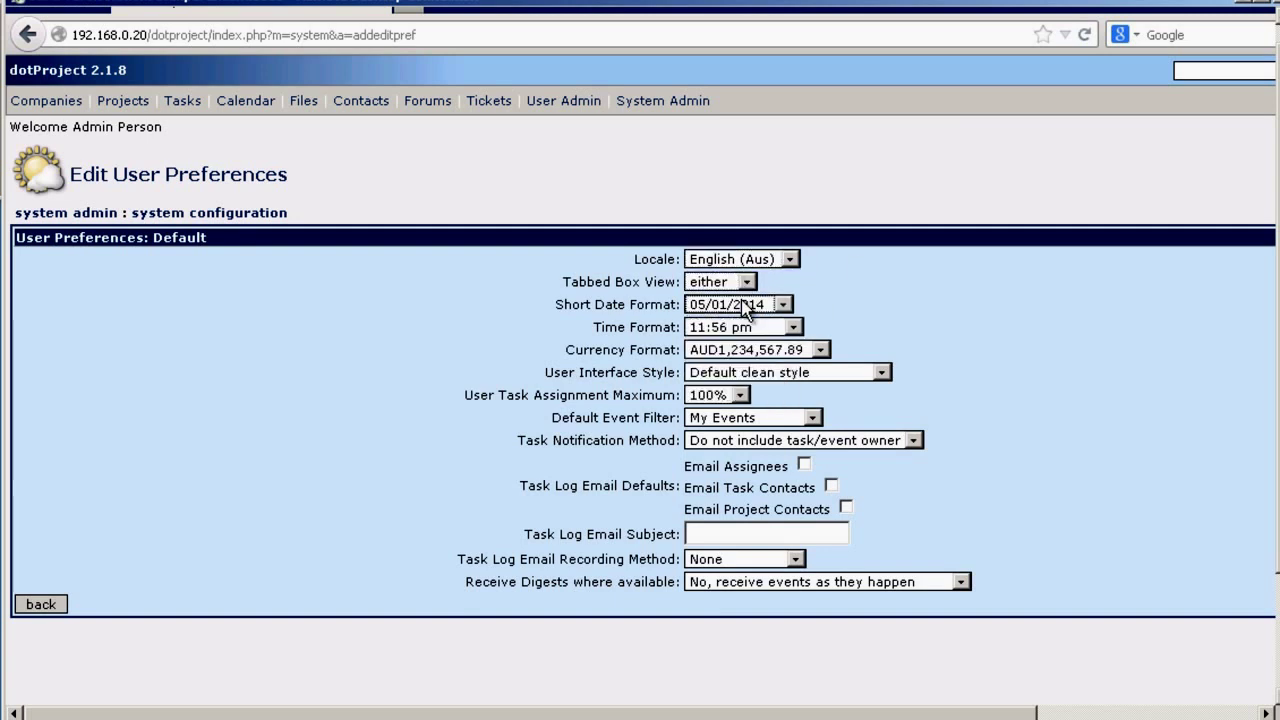
- Review and keep AUD currency and Default clean style, then return to System Admin
{"action": "left_click", "coordinate": [748, 352]}
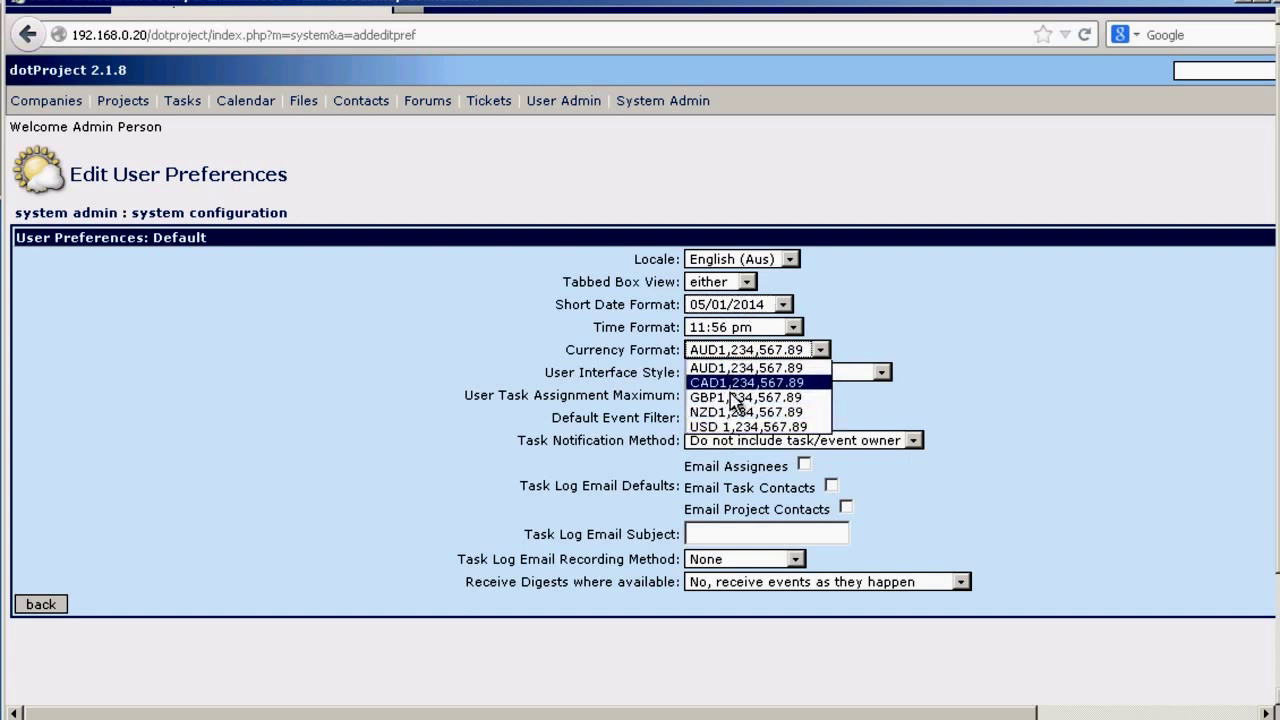
{"action": "left_click", "coordinate": [968, 297]}
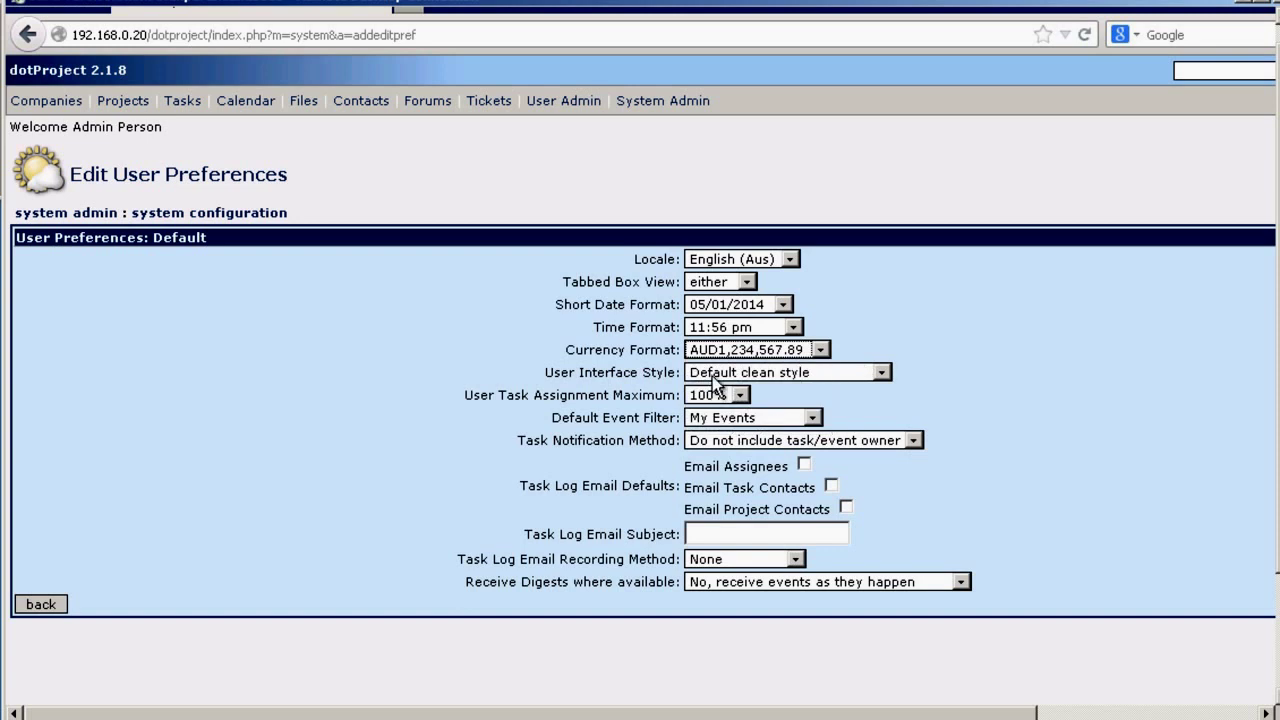
{"action": "left_click", "coordinate": [712, 377]}
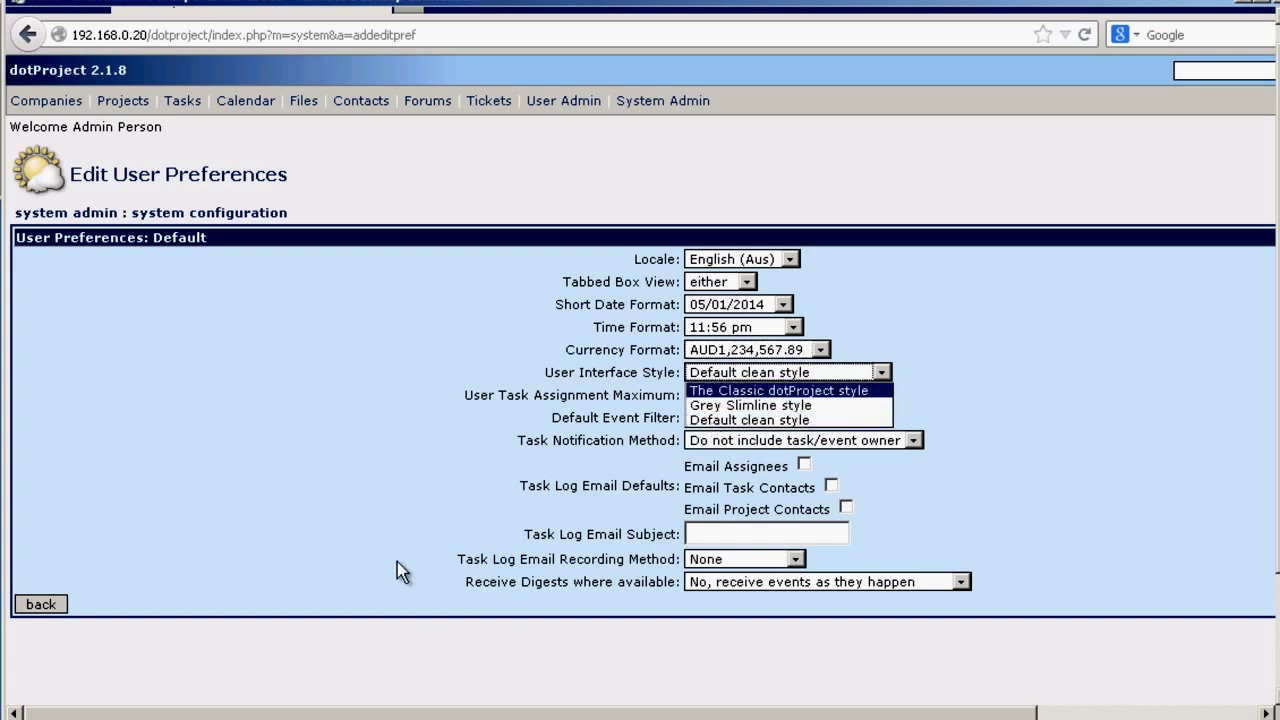
{"action": "left_click", "coordinate": [352, 478]}
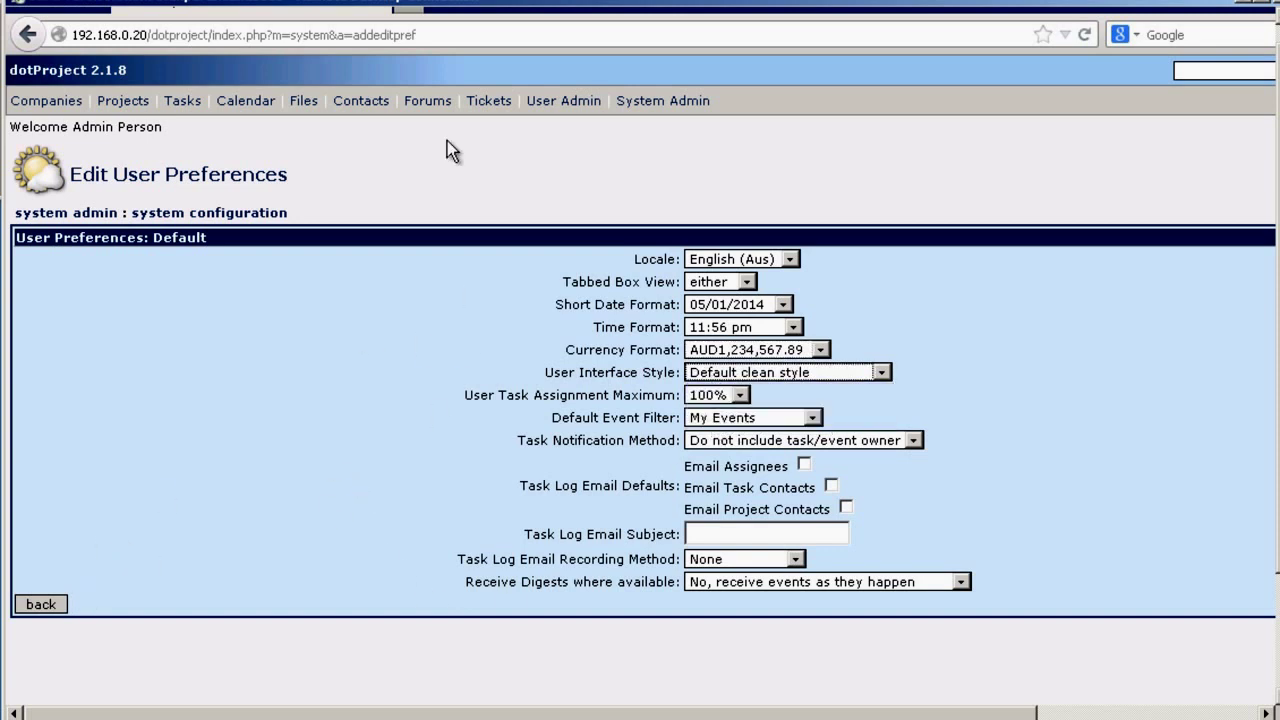
{"action": "left_click", "coordinate": [640, 102]}
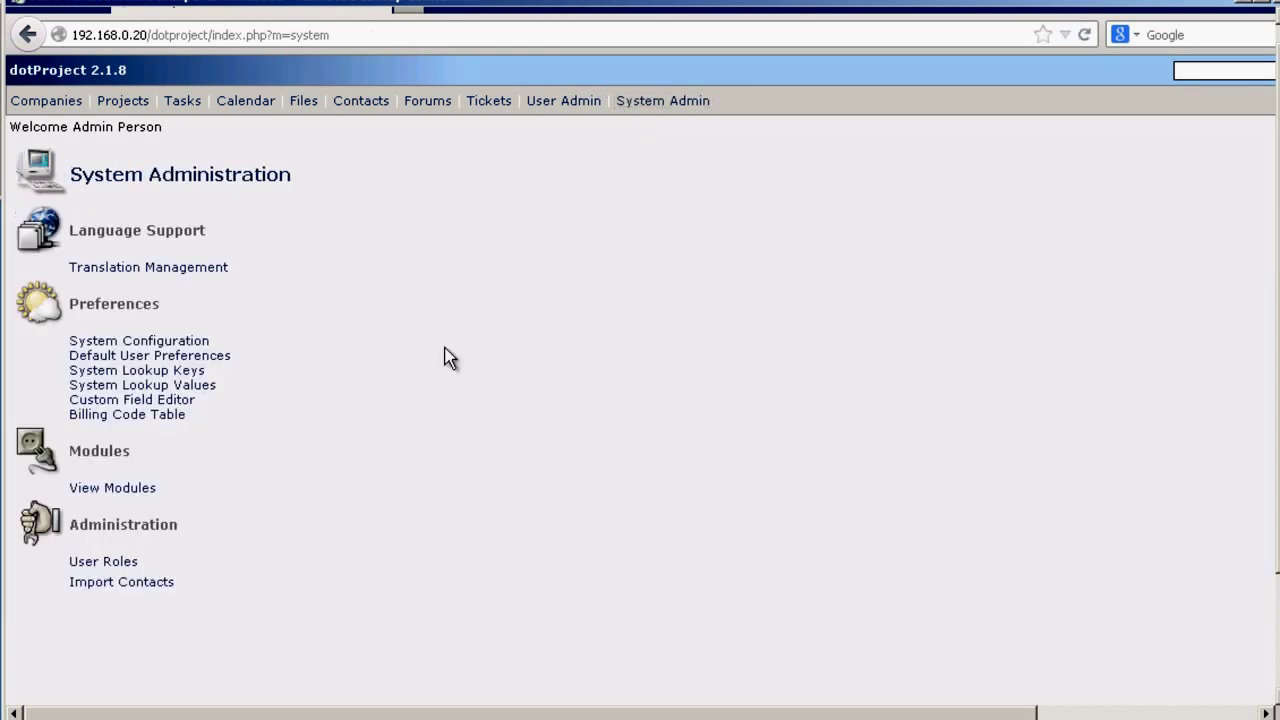
- Open the LDAP contact import form and enter server adserver1.solutionsatexperts.com
{"action": "left_click", "coordinate": [97, 588]}
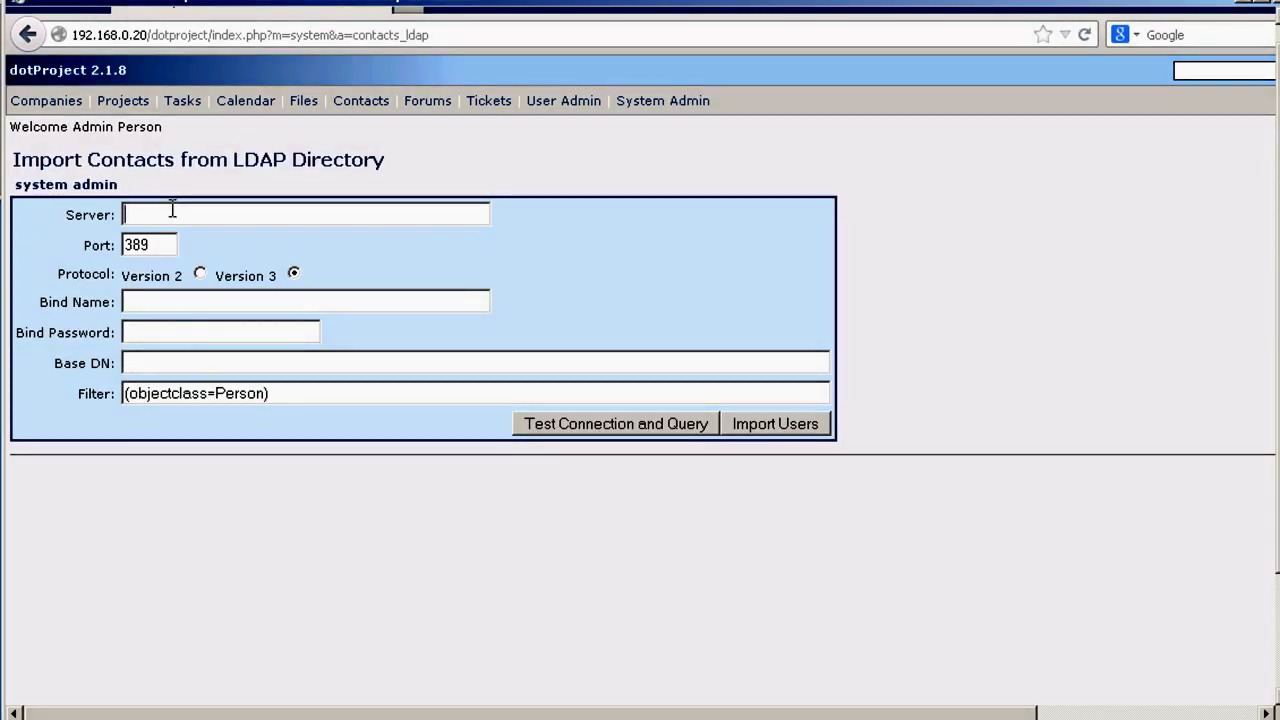
{"action": "left_click", "coordinate": [172, 210]}
{"action": "type", "text": "adserver1.solutio"}
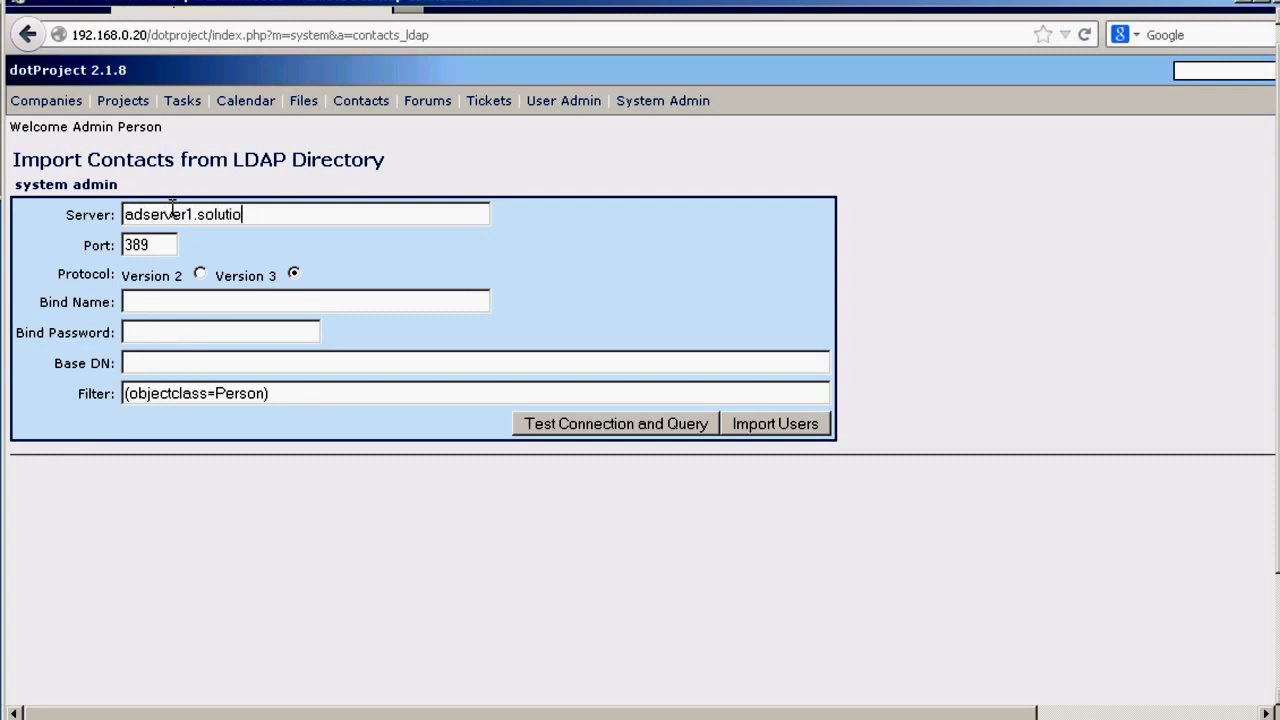
{"action": "type", "text": "nsatexperts.com"}
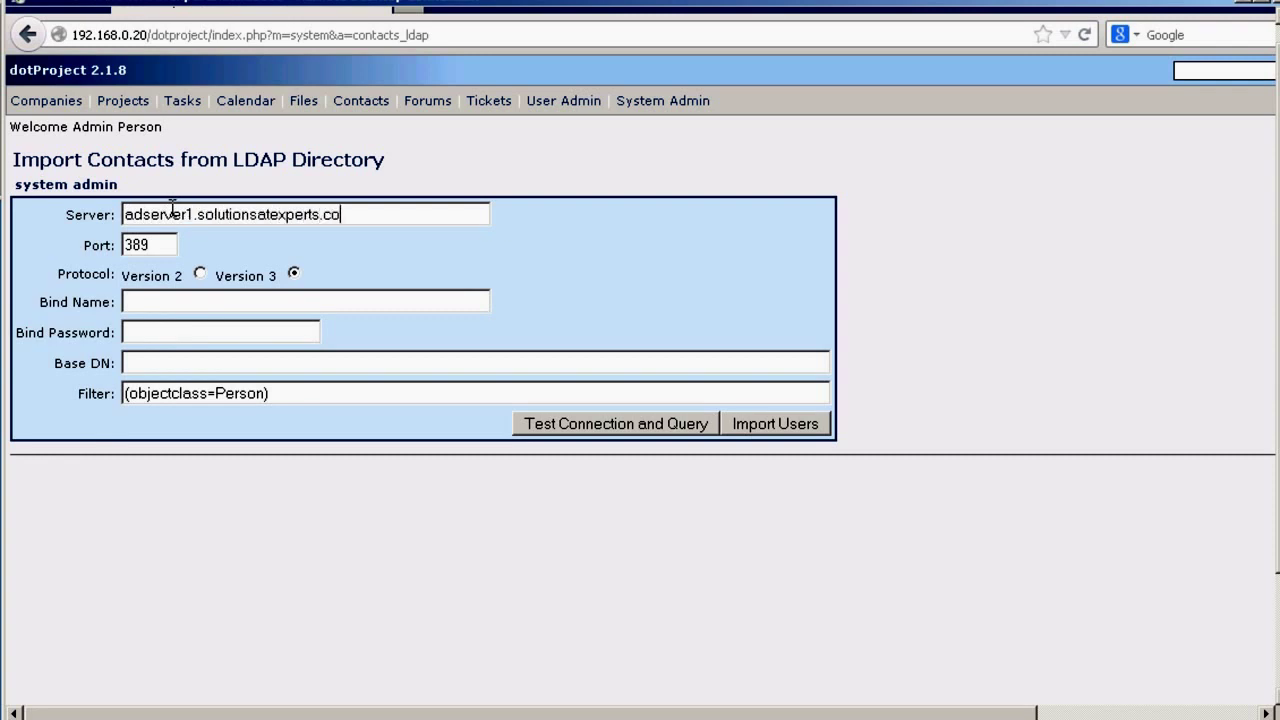
{"action": "key", "text": "Tab"}
{"action": "key", "text": "Tab"}
{"action": "key", "text": "Tab"}
- Fill the saved bind name and Base DN CN=Users,DC=solutionsatexperts,DC=com, then test the connection
{"action": "left_click", "coordinate": [178, 300]}
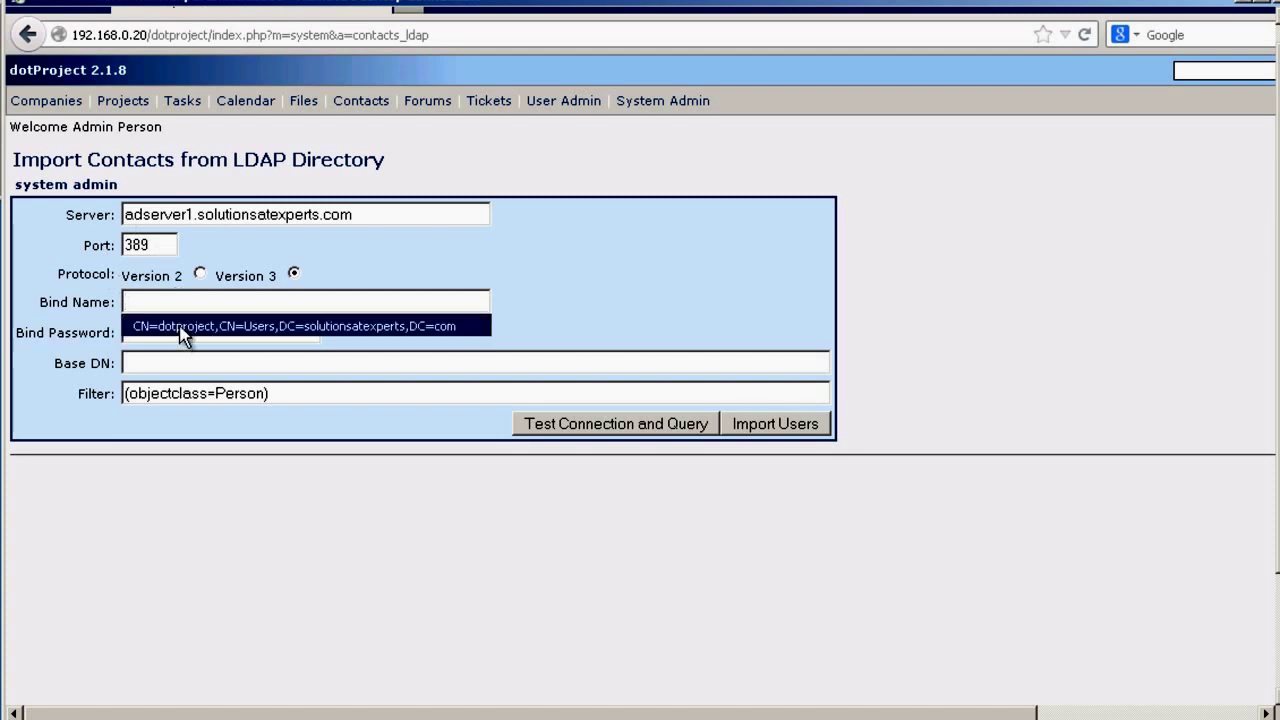
{"action": "left_click", "coordinate": [182, 327]}
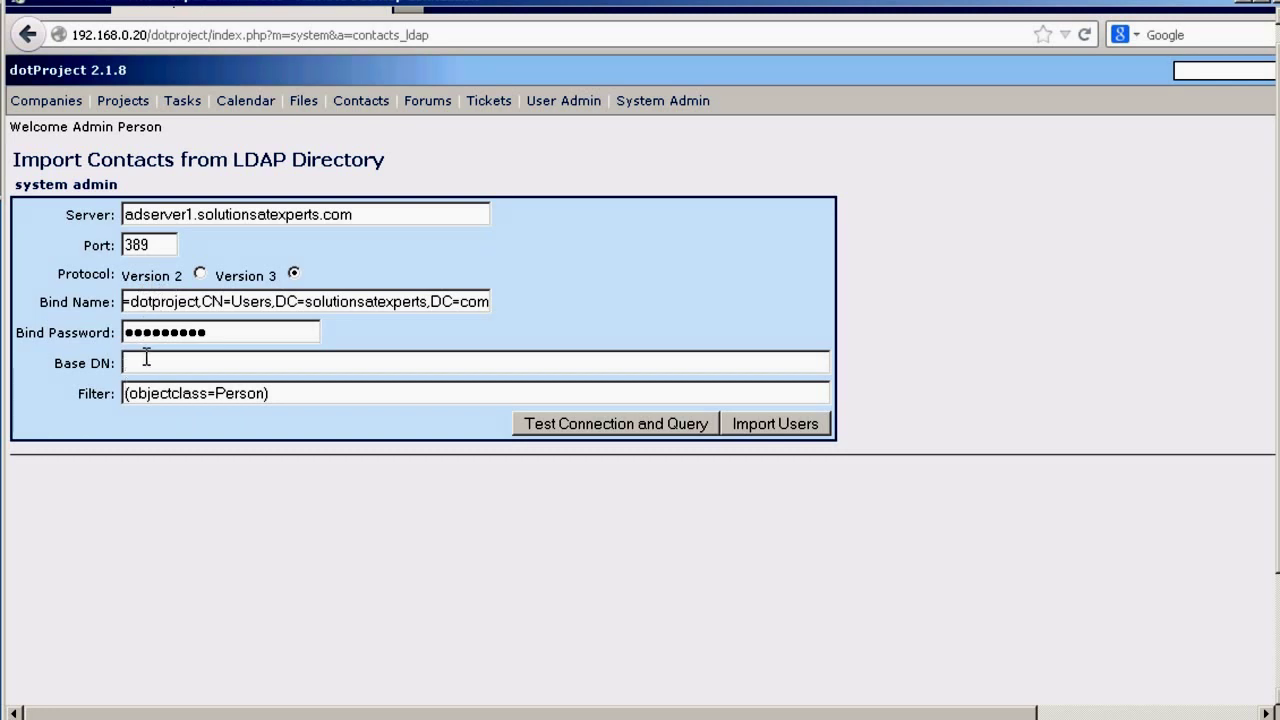
{"action": "left_click", "coordinate": [147, 360]}
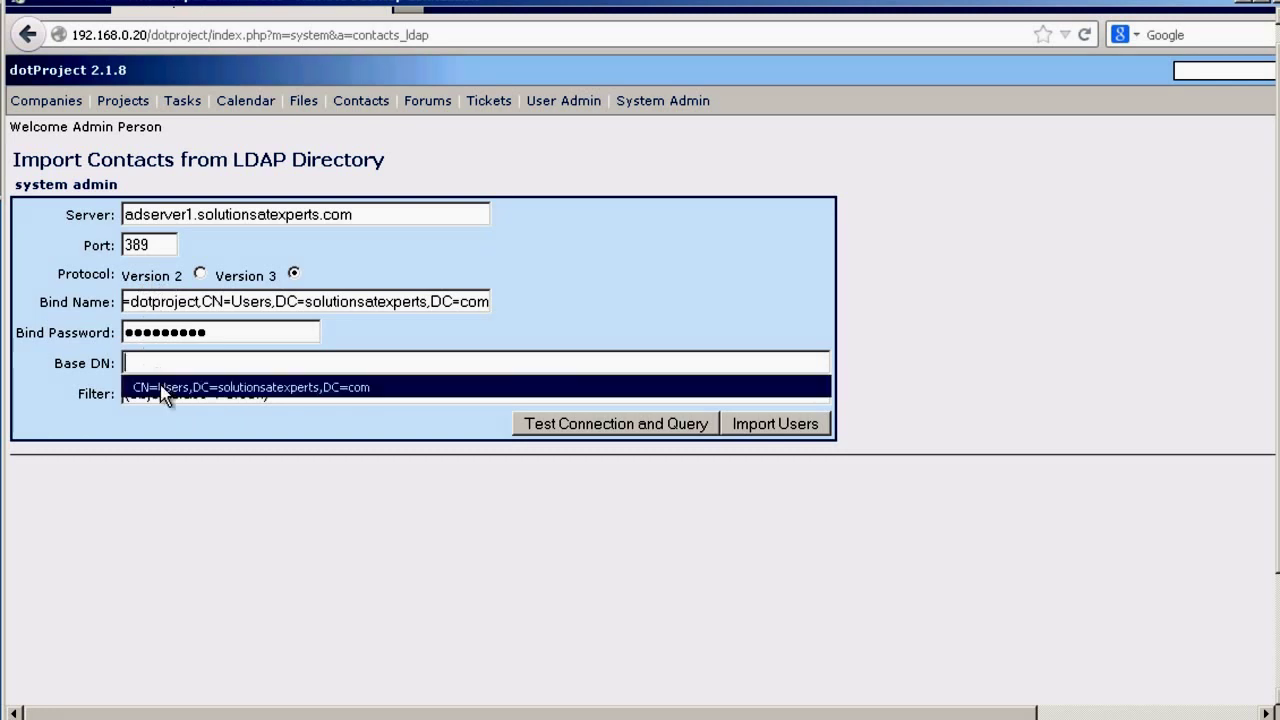
{"action": "left_click", "coordinate": [160, 358]}
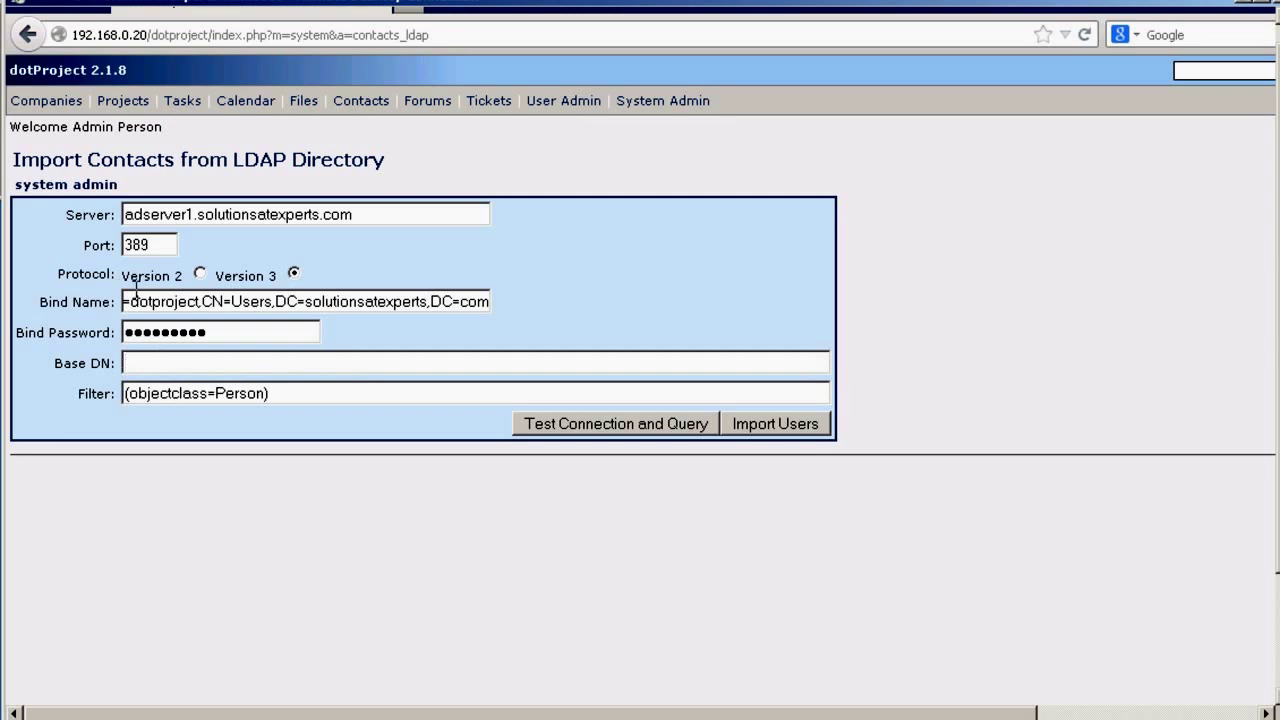
{"action": "left_click", "coordinate": [152, 362]}
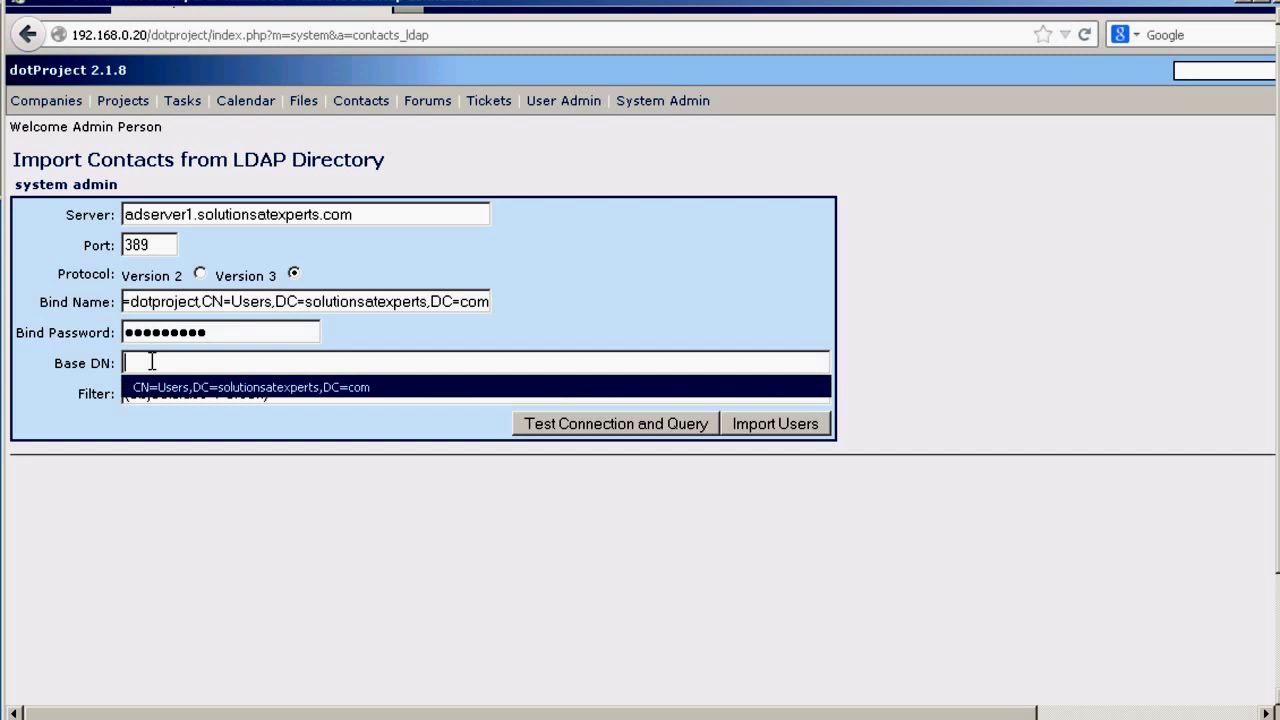
{"action": "left_click", "coordinate": [172, 389]}
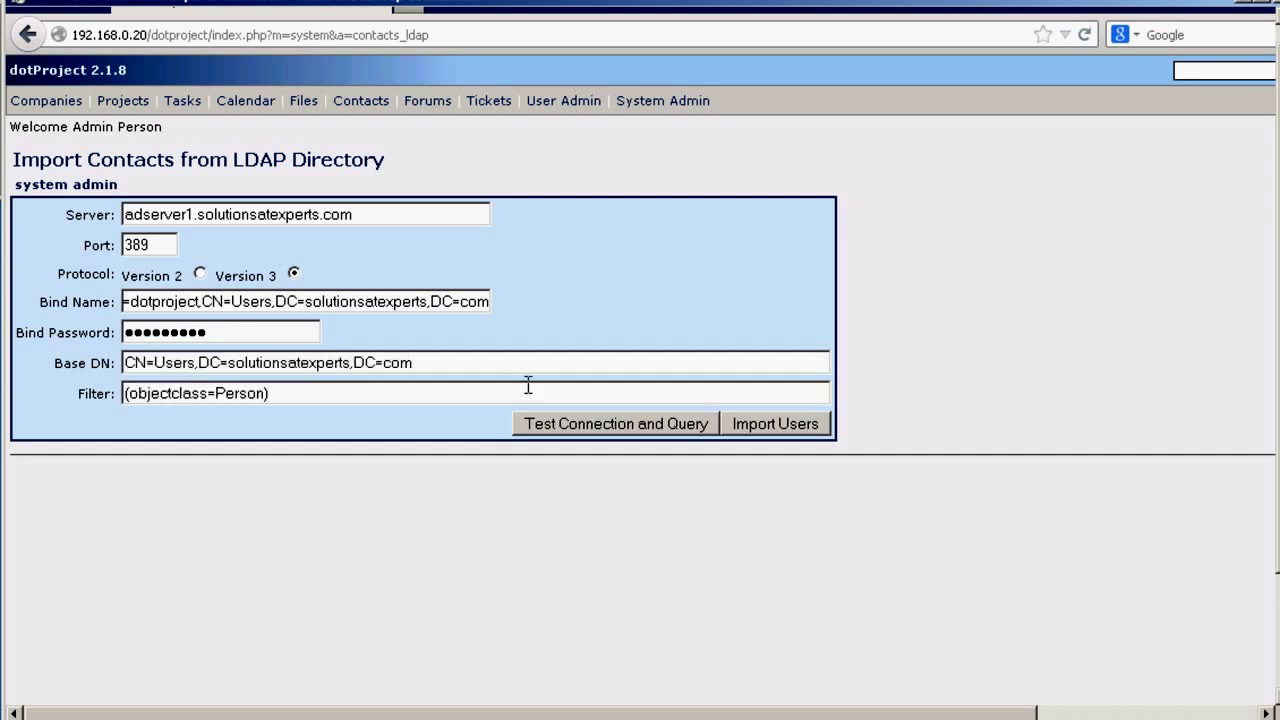
{"action": "left_click", "coordinate": [570, 424]}
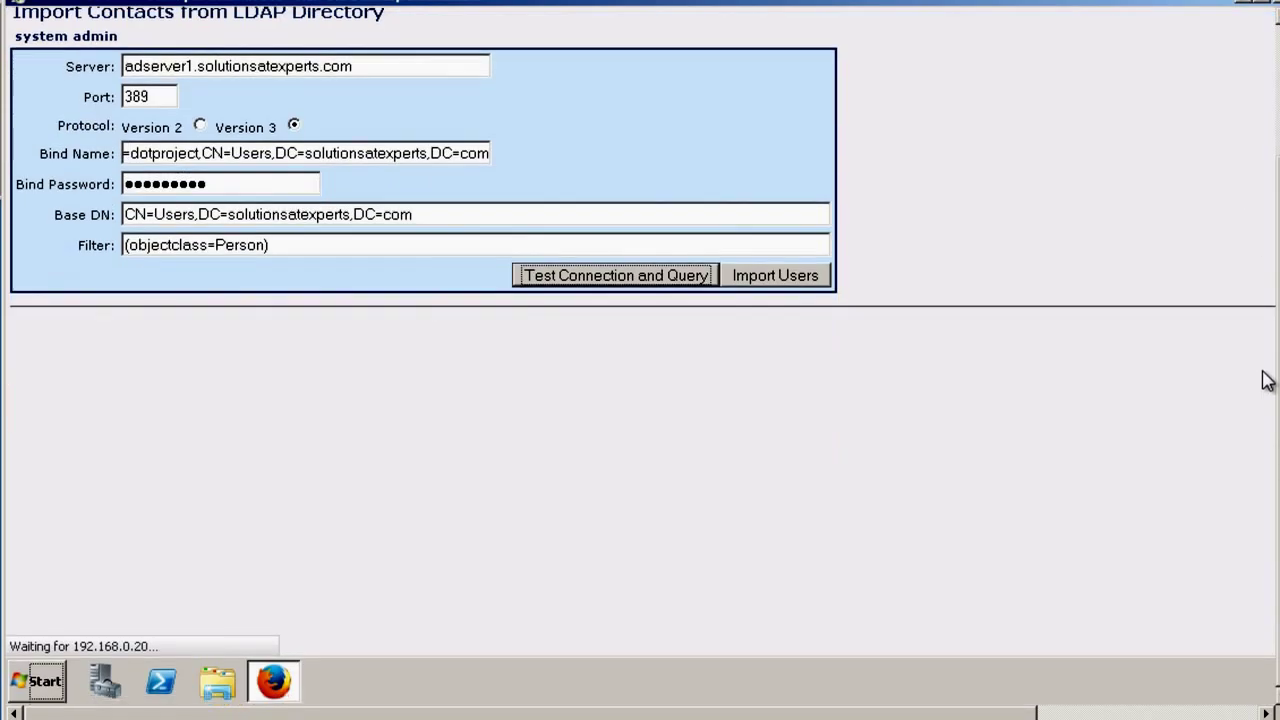
- Check the ldap_bind failed result and replace the bind password with the account password
{"action": "scroll", "coordinate": [1256, 300], "scroll_direction": "down", "scroll_amount": 1}
{"action": "scroll", "coordinate": [1257, 329], "scroll_direction": "up", "scroll_amount": 2}
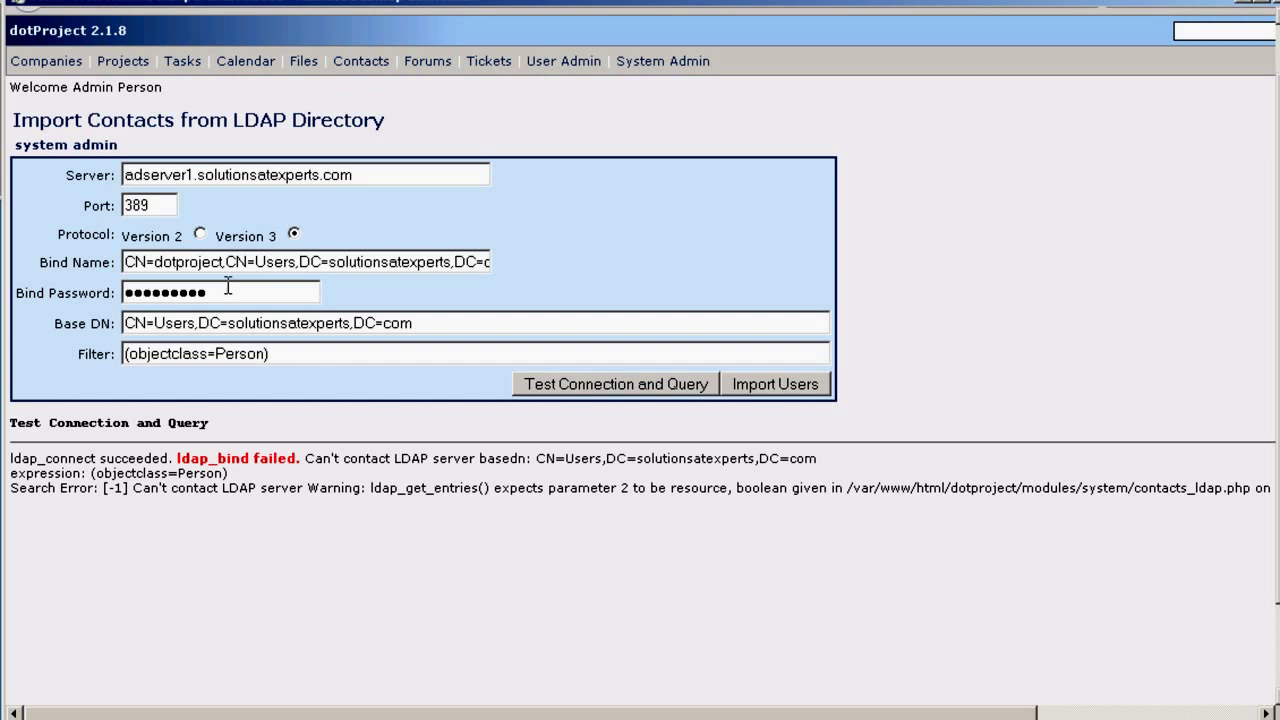
{"action": "left_click_drag", "start_coordinate": [220, 287], "coordinate": [49, 268]}
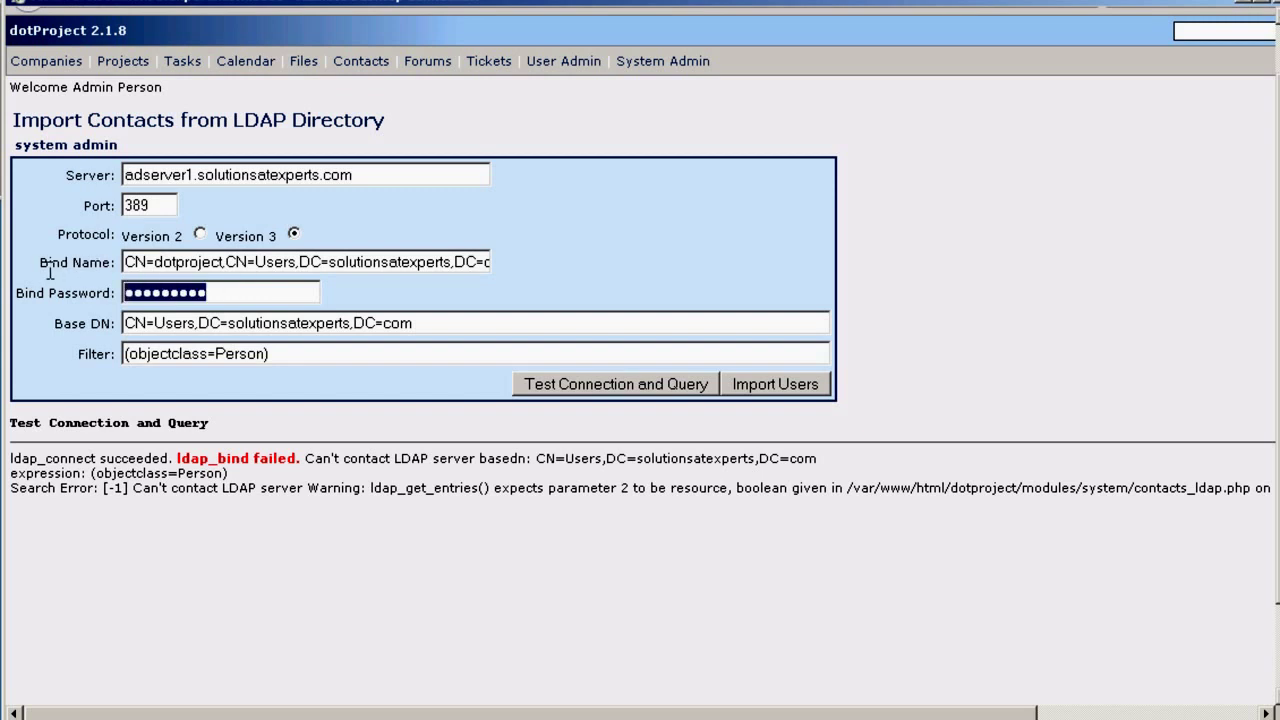
{"action": "type", "text": "pass"}
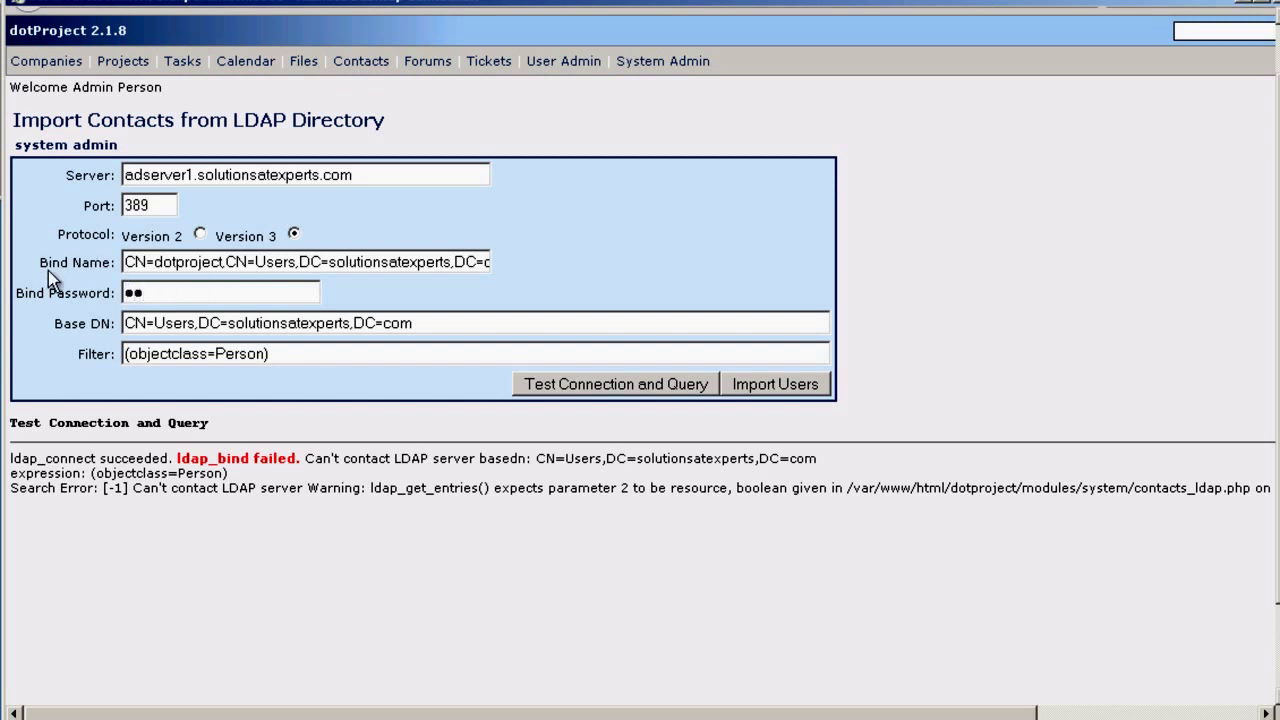
{"action": "type", "text": "word1"}
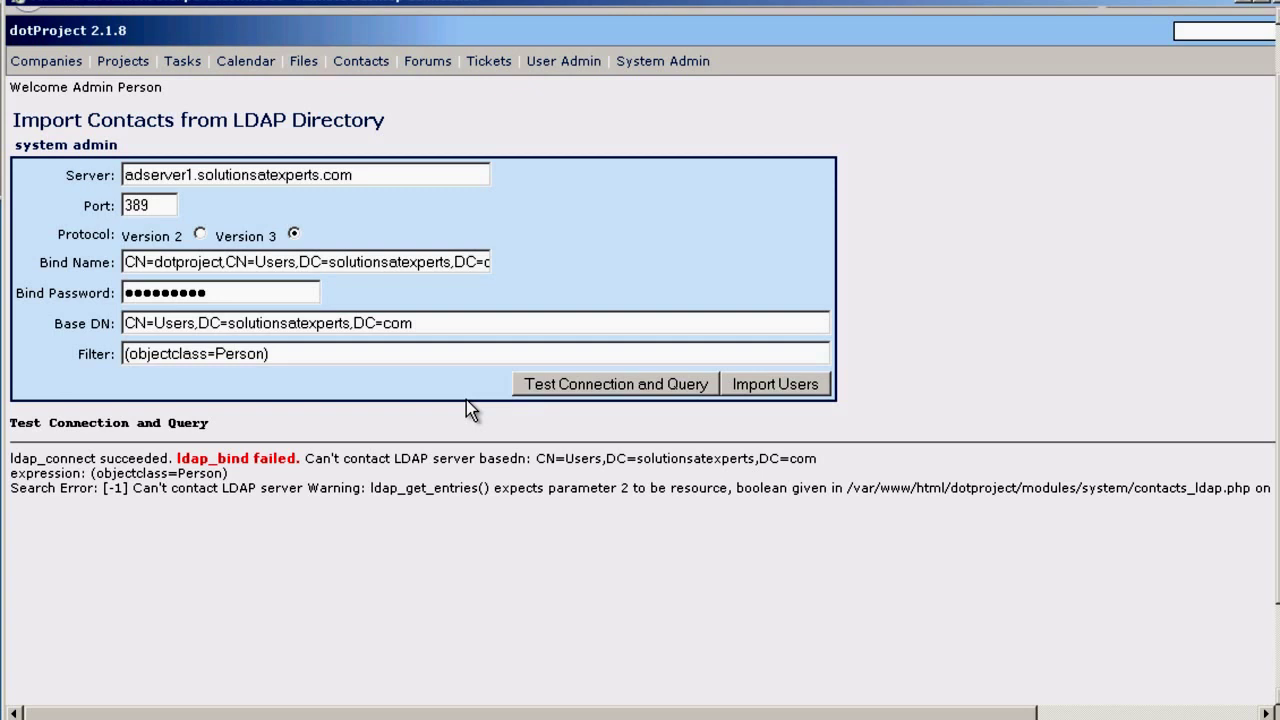
- Change the server to 192.168.0.101, keep port 389, and rerun the test to list 8 users
{"action": "left_click", "coordinate": [375, 174]}
{"action": "key", "text": "ctrl+a"}
{"action": "type", "text": "192.1"}
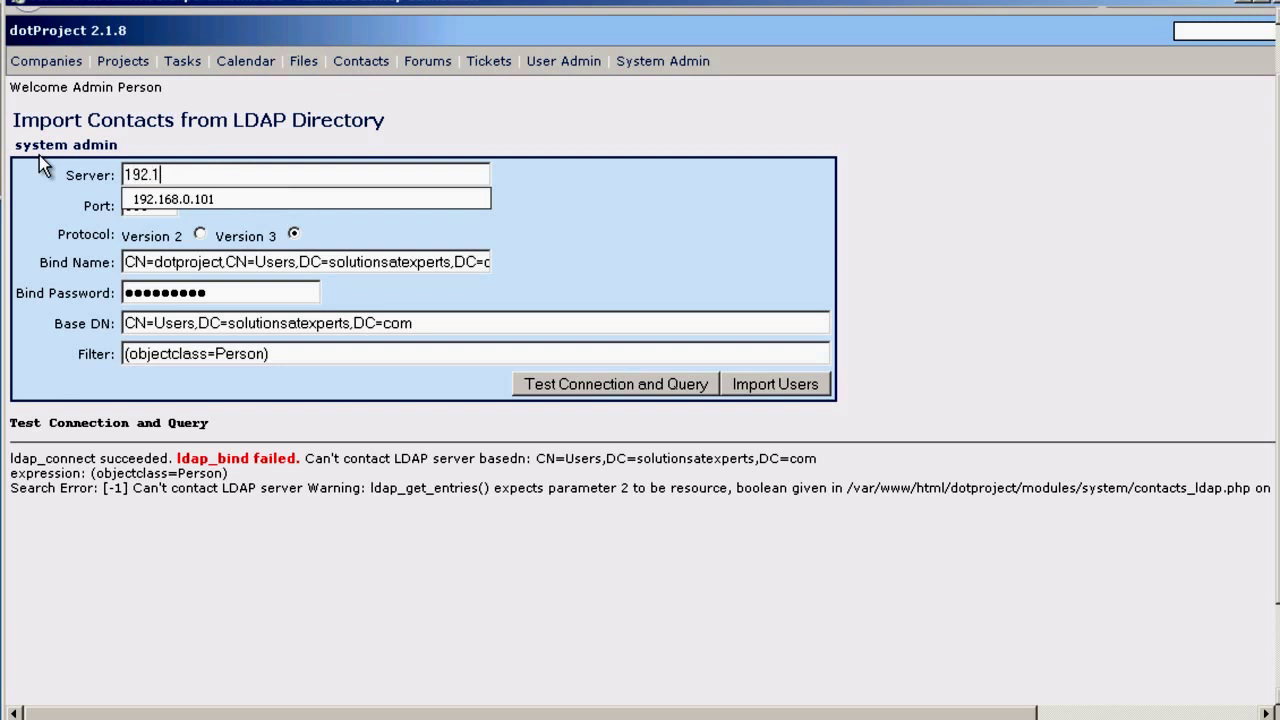
{"action": "type", "text": "68."}
{"action": "key", "text": "Down"}
{"action": "key", "text": "Tab"}
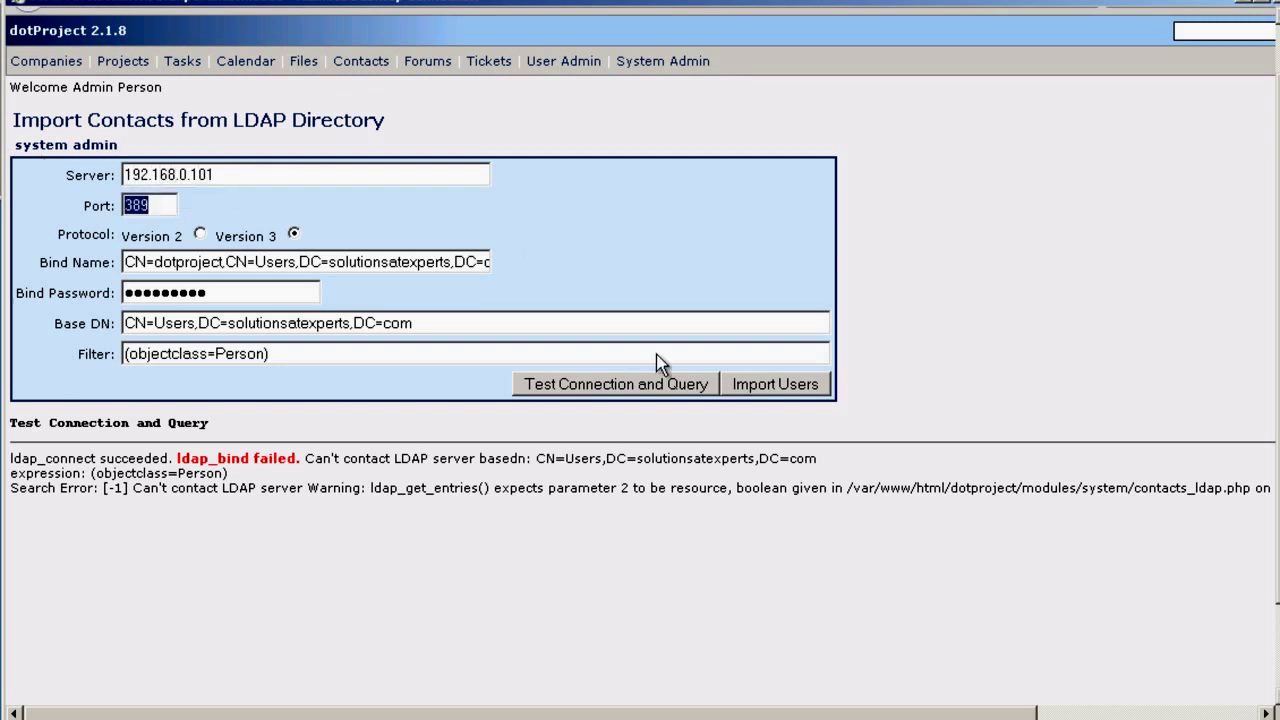
{"action": "left_click", "coordinate": [631, 396]}
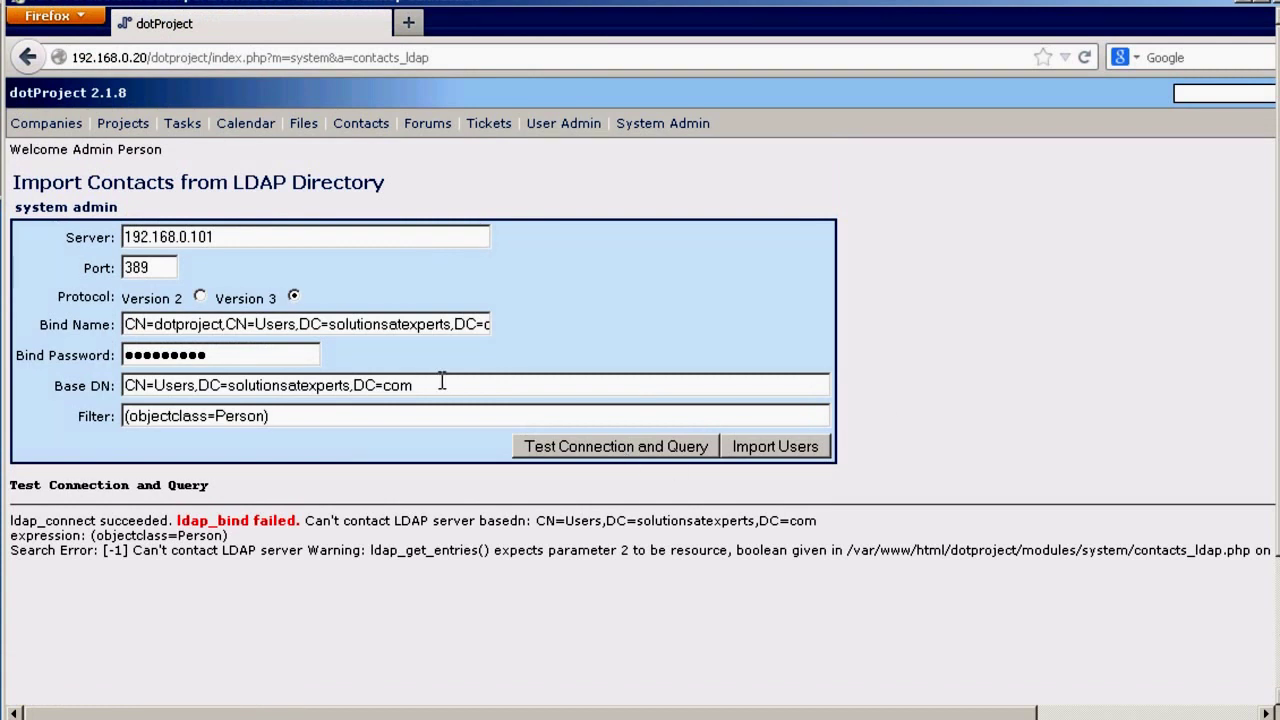
{"action": "left_click", "coordinate": [585, 445]}
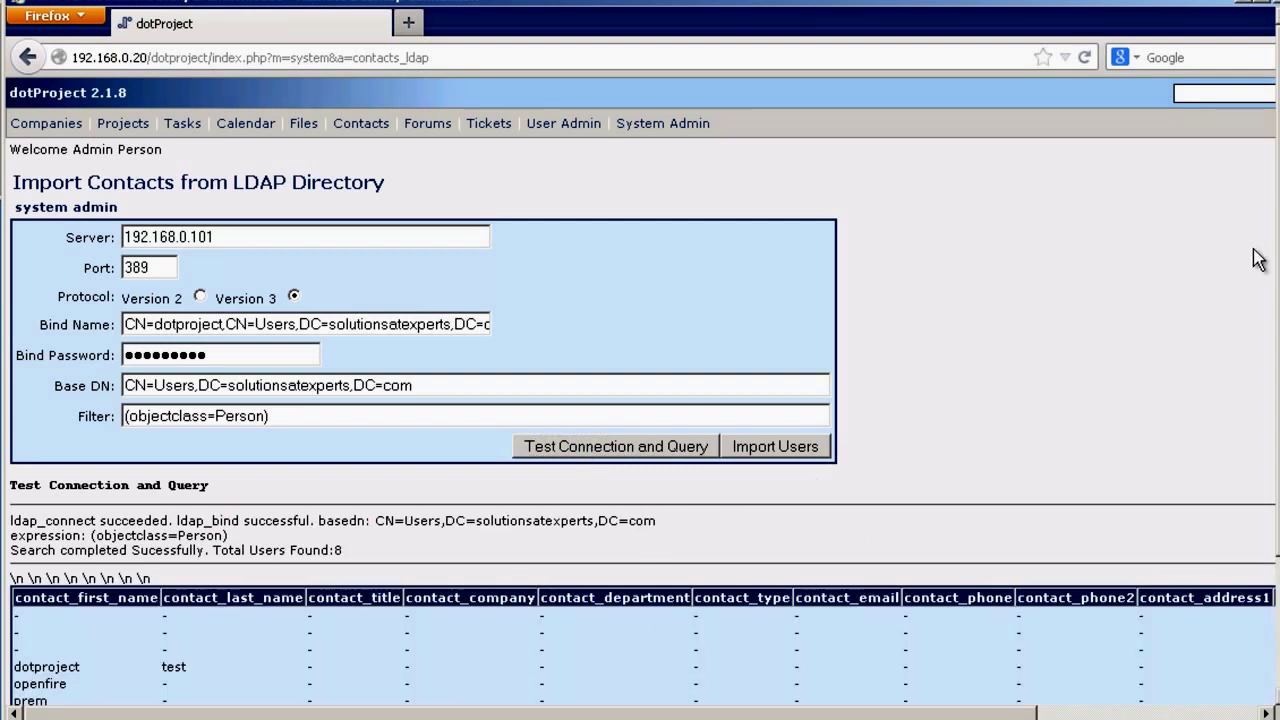
{"action": "scroll", "coordinate": [1273, 294], "scroll_direction": "down", "scroll_amount": 1}
{"action": "scroll", "coordinate": [1268, 438], "scroll_direction": "down", "scroll_amount": 3}
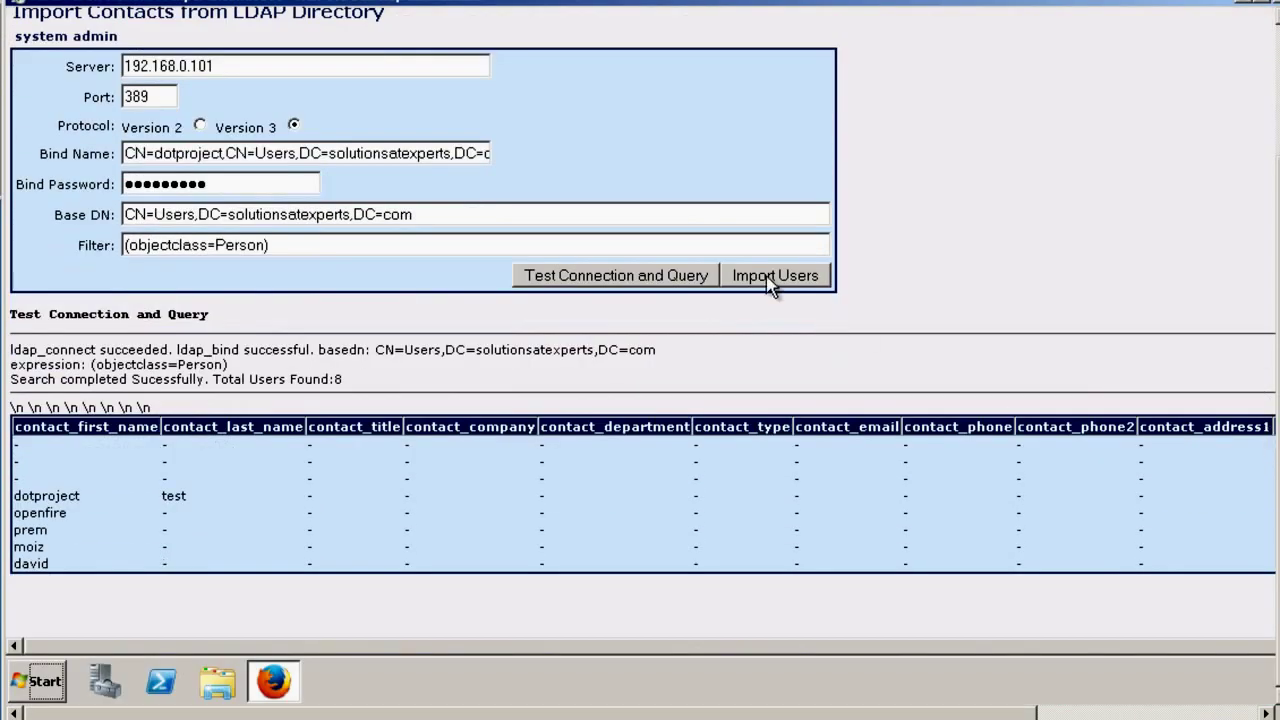
- Import the found LDAP users as contacts, then go through User Admin to System Admin
{"action": "left_click", "coordinate": [790, 281]}
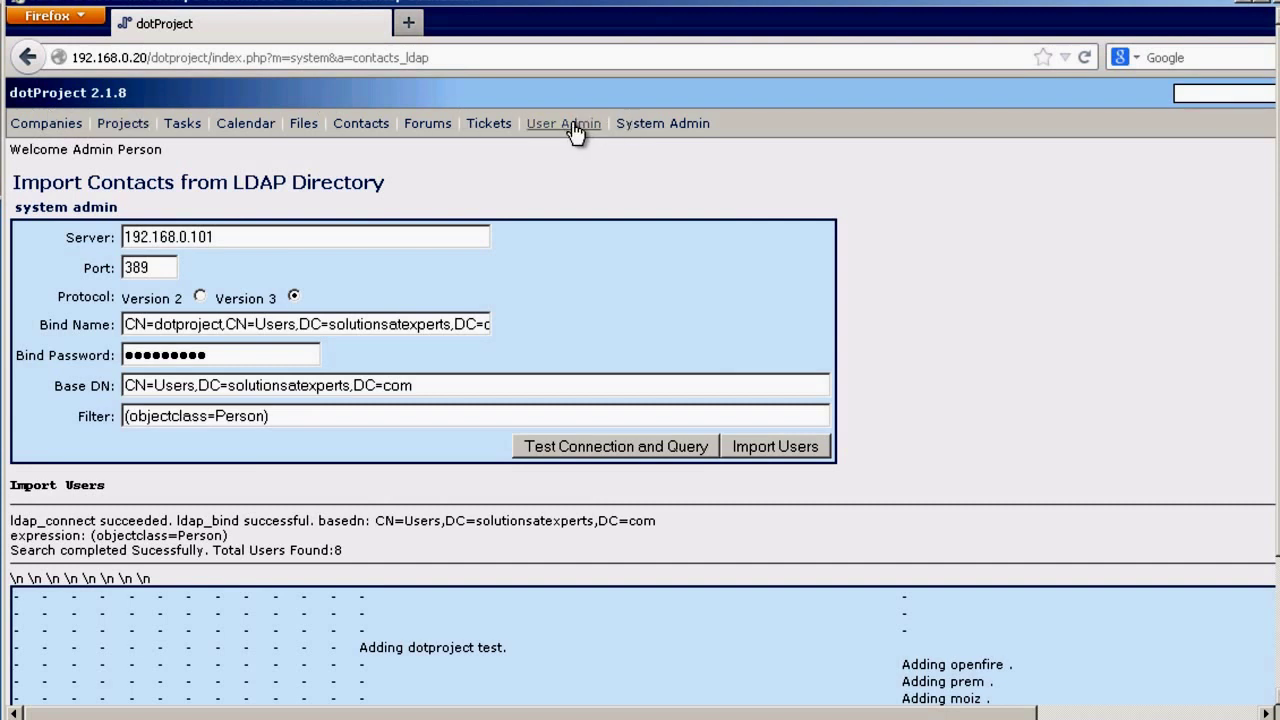
{"action": "left_click", "coordinate": [574, 130]}
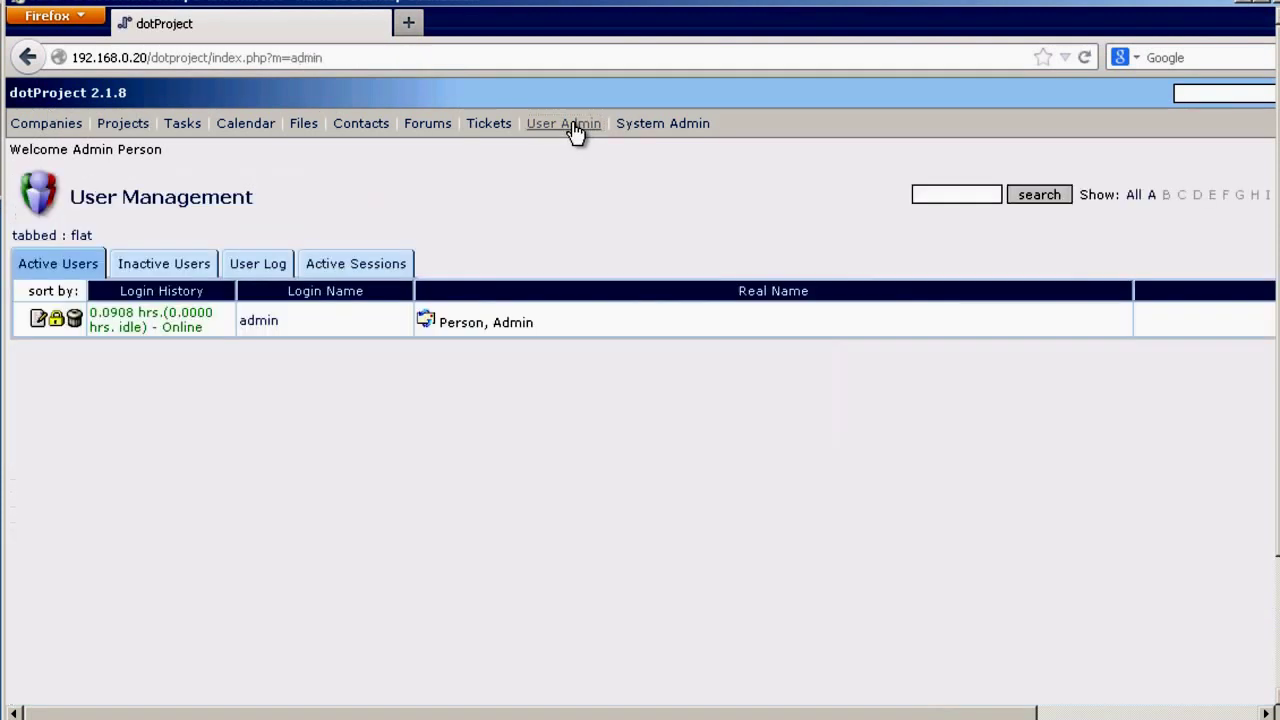
{"action": "left_click", "coordinate": [660, 128]}
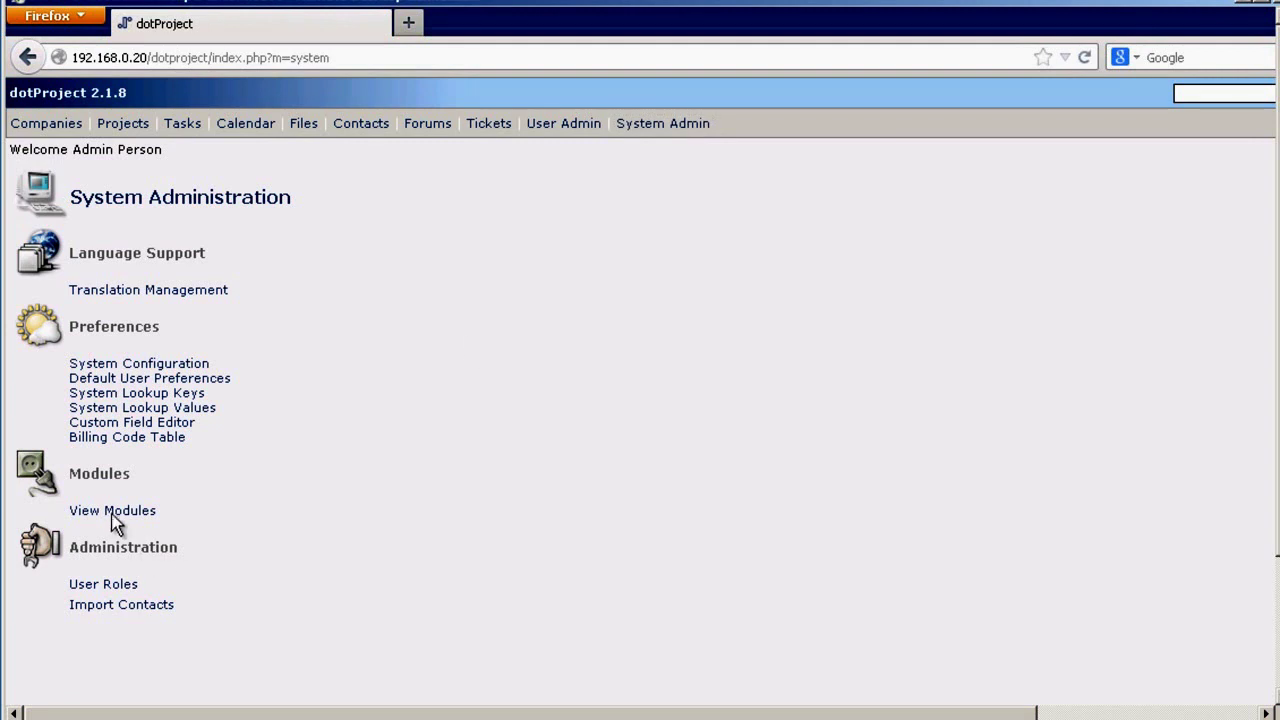
- In View Modules, set ProjectDesigner and SmartSearch to visible and Forums to hidden in the menu
{"action": "left_click", "coordinate": [111, 512]}
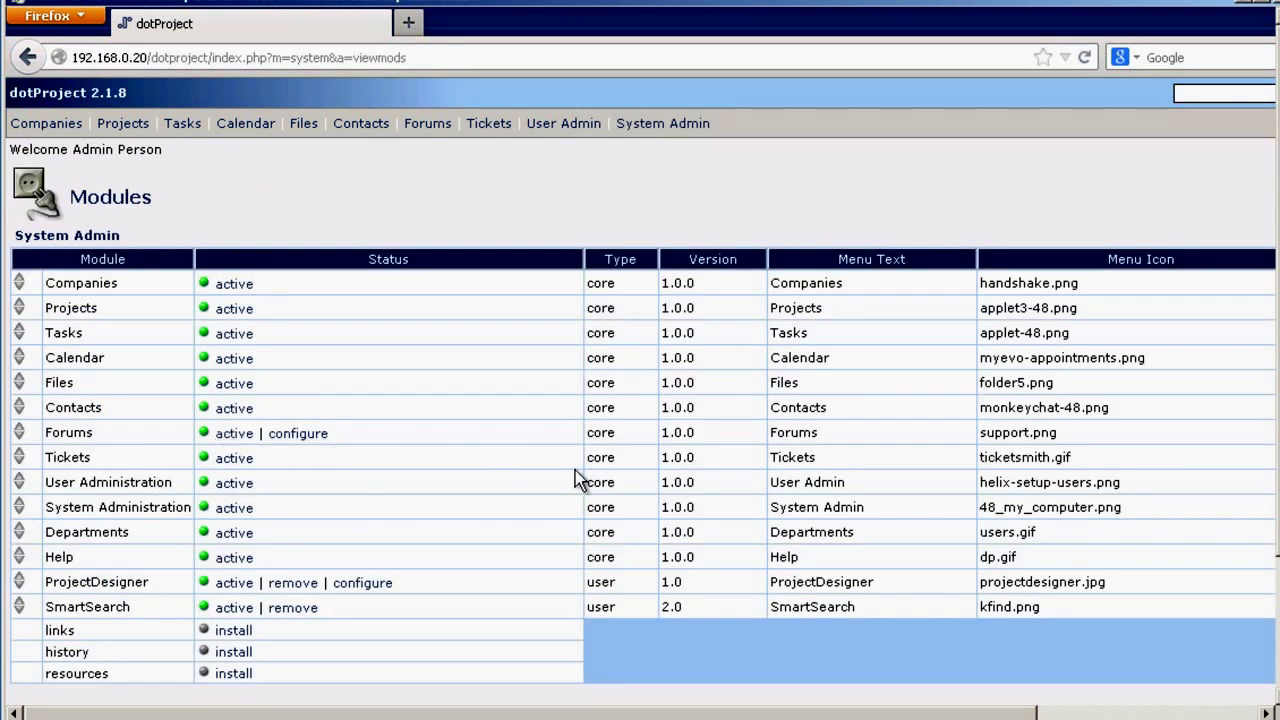
{"action": "left_click_drag", "start_coordinate": [734, 716], "coordinate": [1051, 680]}
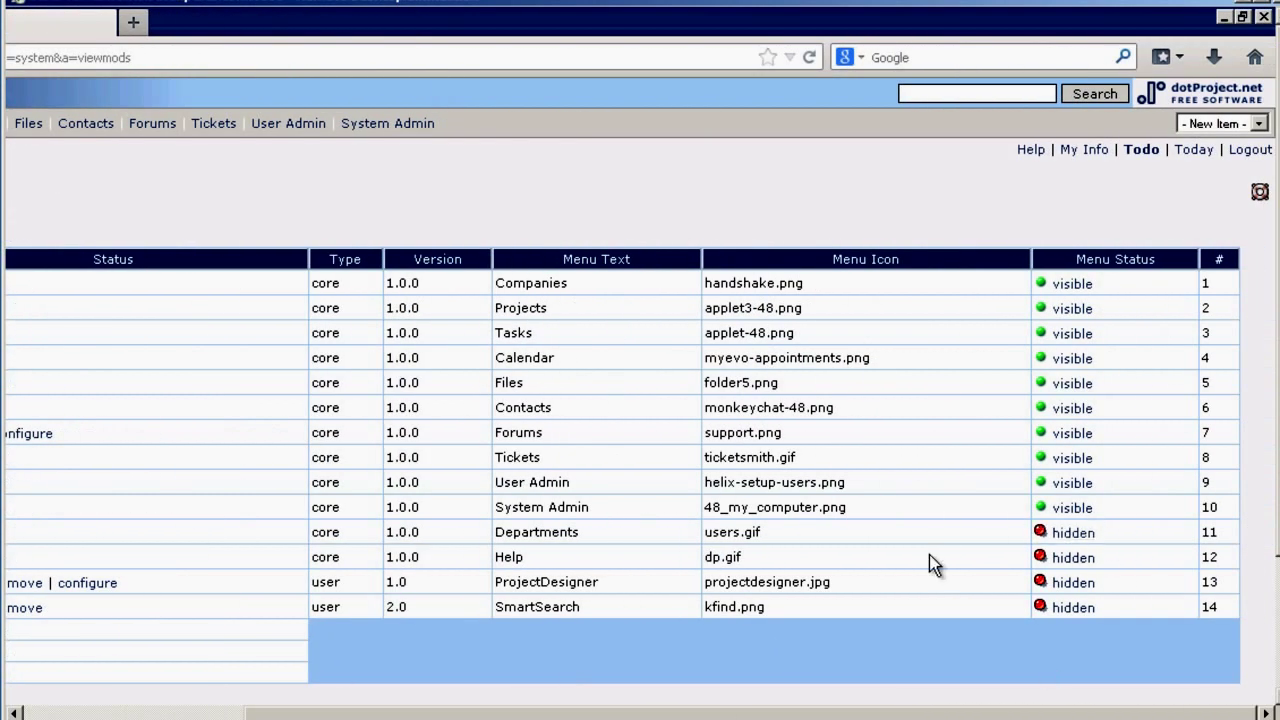
{"action": "left_click", "coordinate": [1064, 590]}
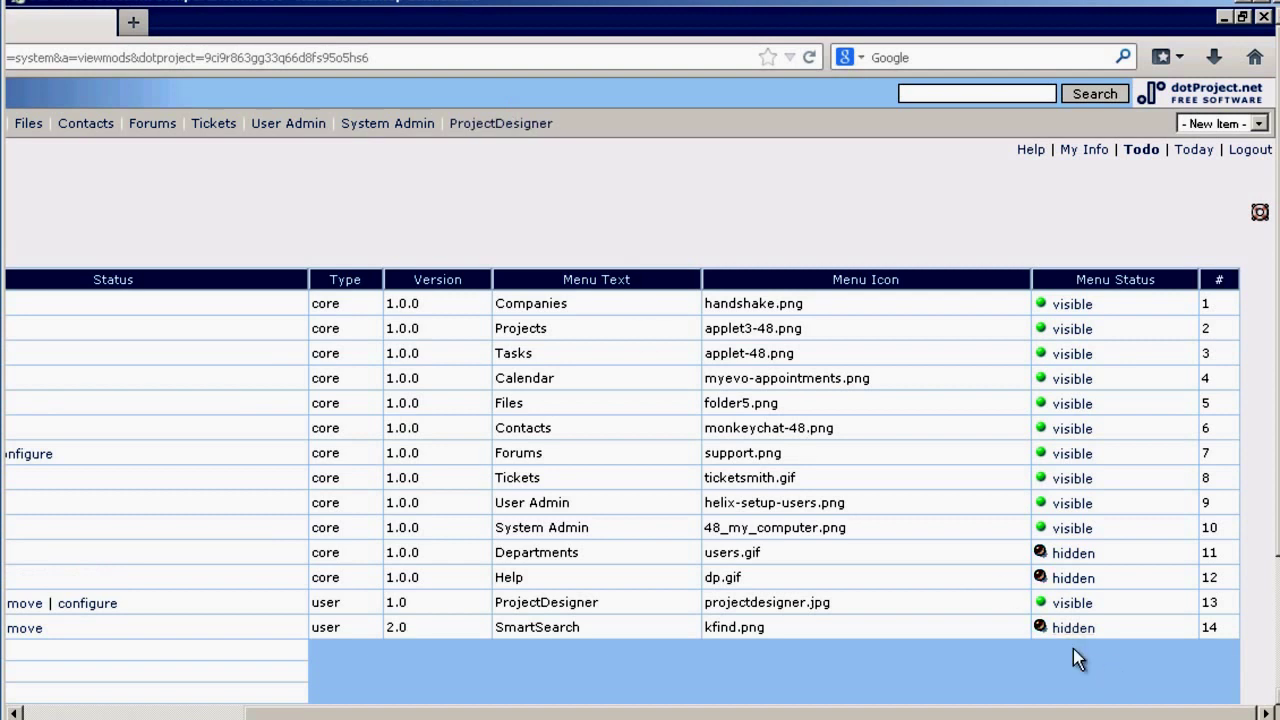
{"action": "left_click", "coordinate": [1070, 630]}
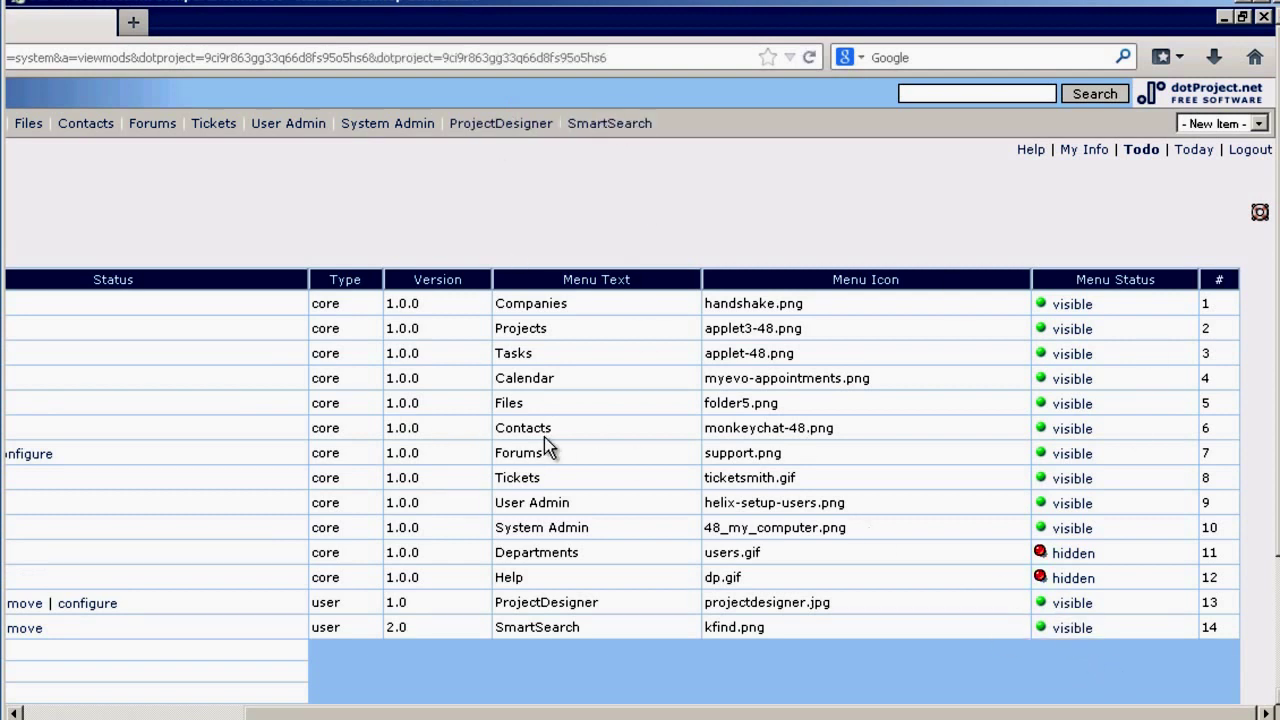
{"action": "left_click", "coordinate": [1072, 455]}
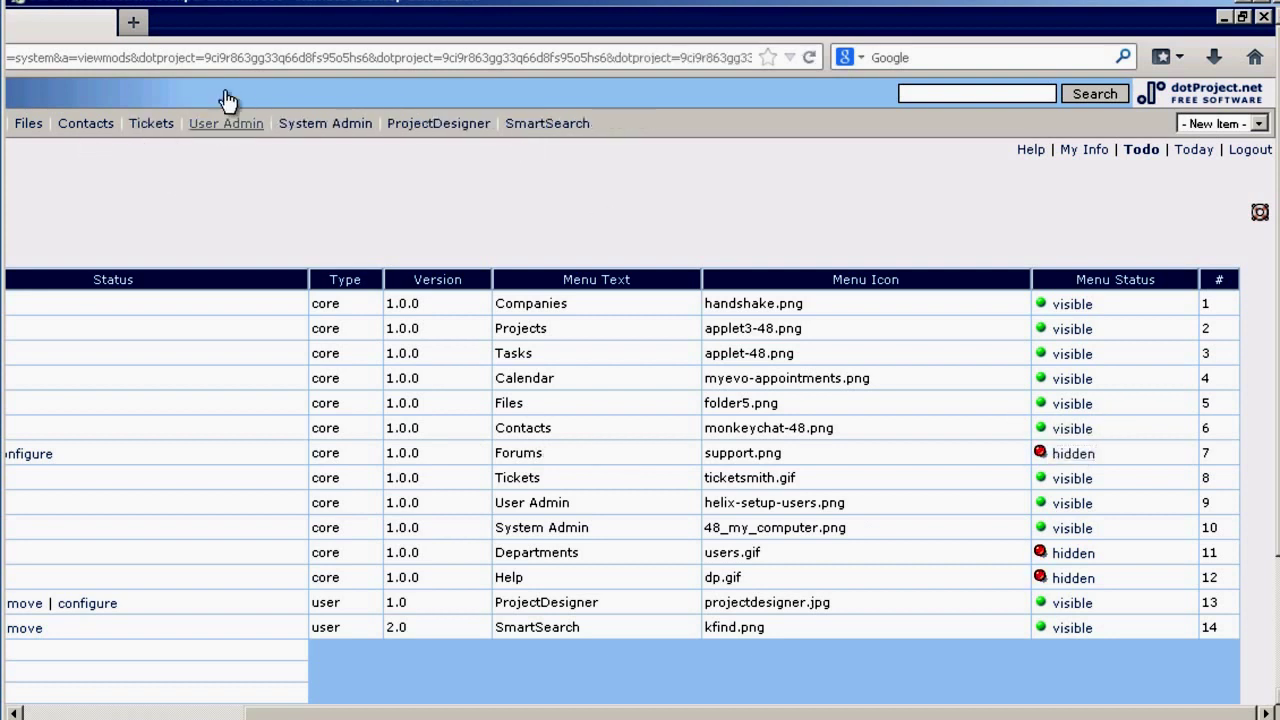
{"action": "left_click_drag", "start_coordinate": [505, 712], "coordinate": [137, 690]}
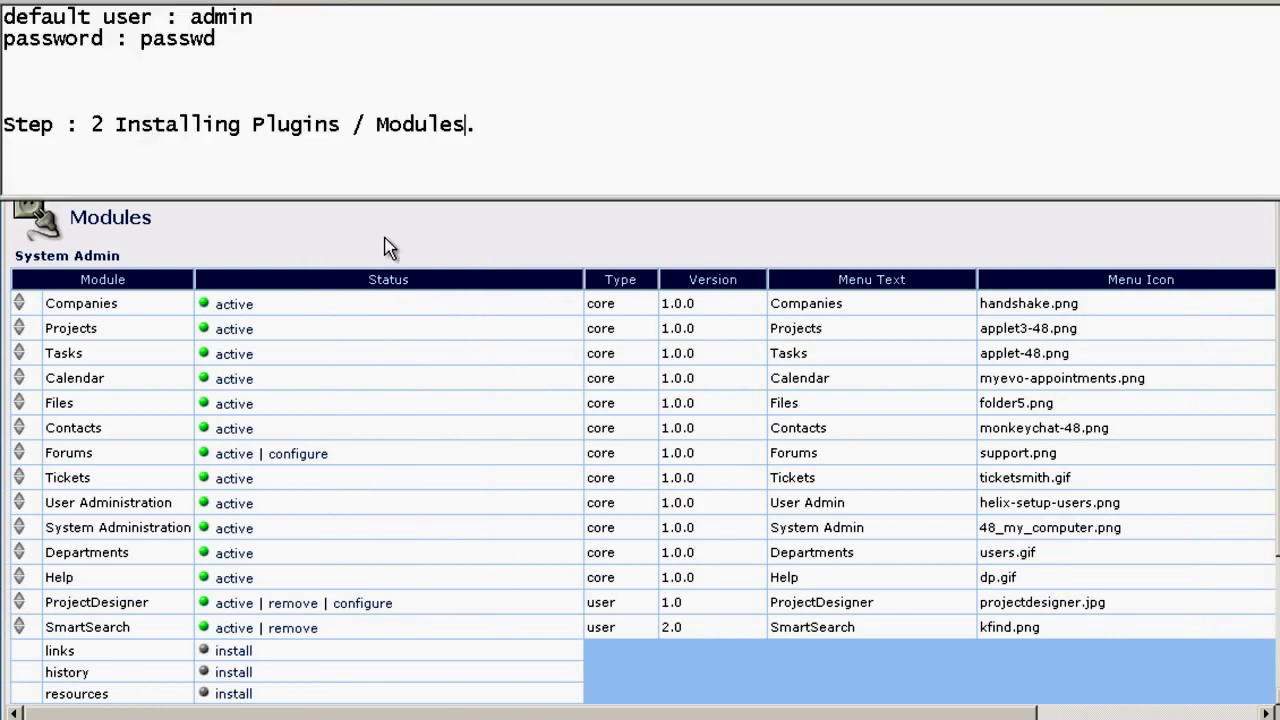
- Paste the line 'Step : 3 Creating user accounts , company , project and task and other settings .' and select it
{"action": "type", "text": "Step : 3 Creating user accounts , company , project and task and other settings ."}
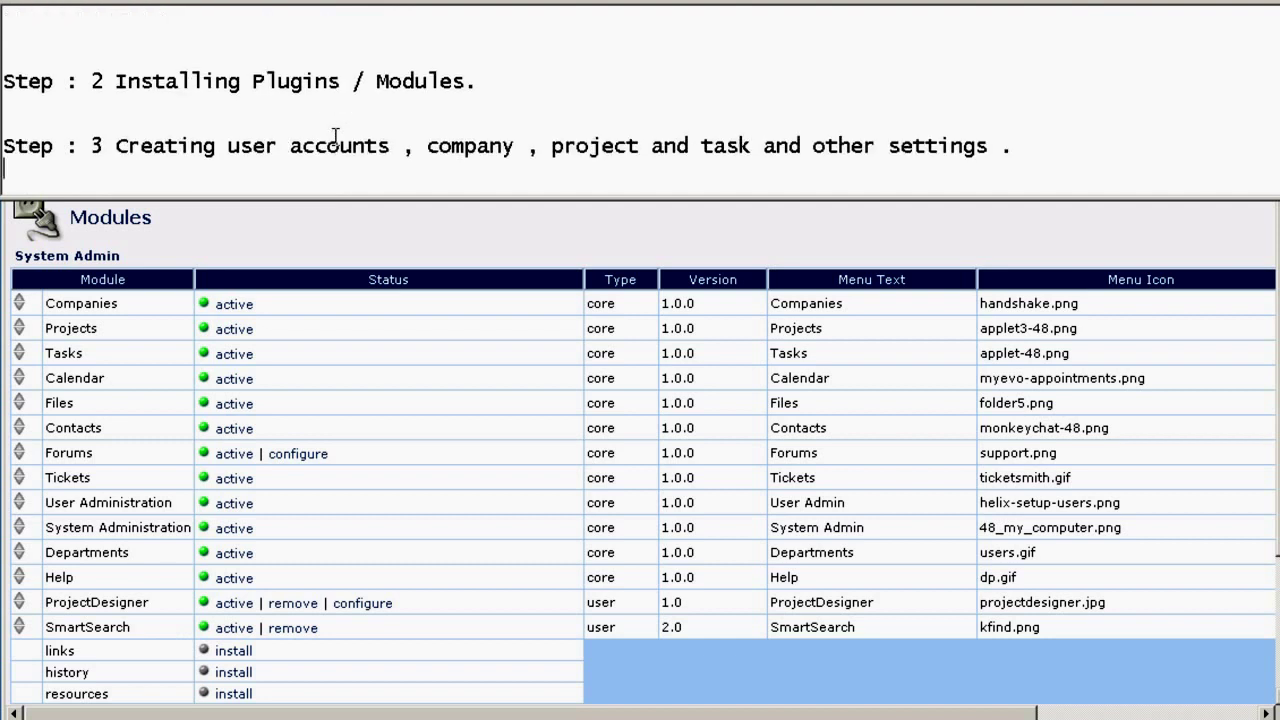
{"action": "key", "text": "shift+Up"}
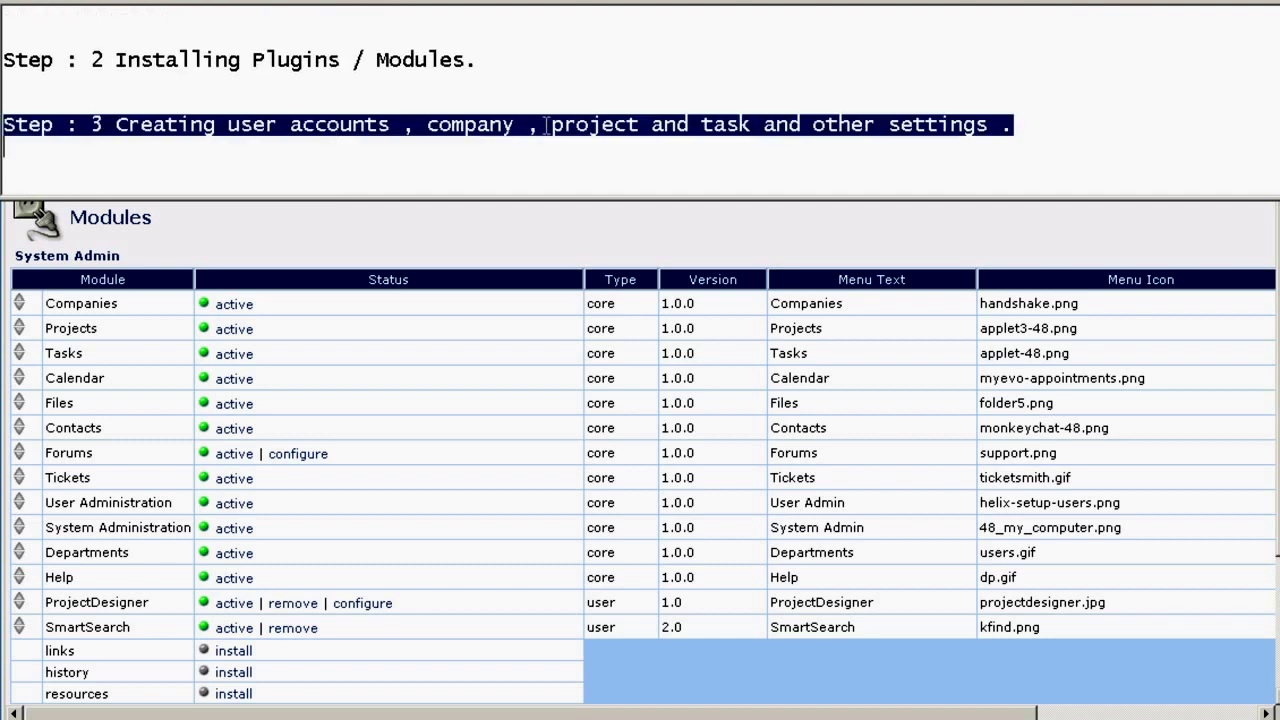